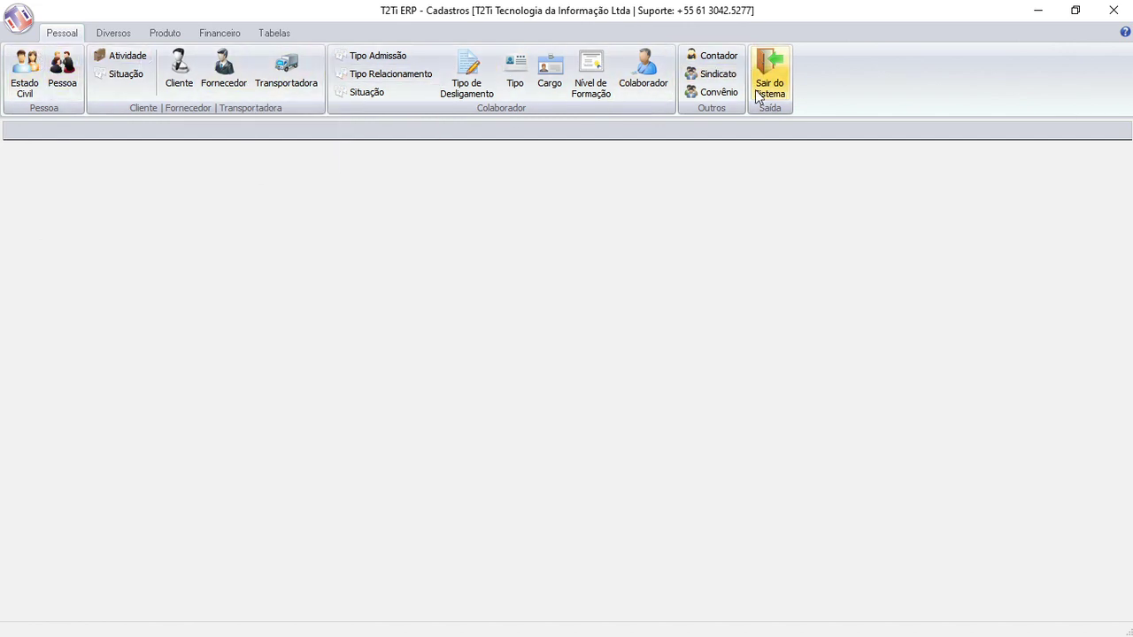
Step: Examine the registration options offered in the Pessoal, Diversos, Produto, Financeiro and Tabelas categories
{"action": "left_click", "coordinate": [109, 35]}
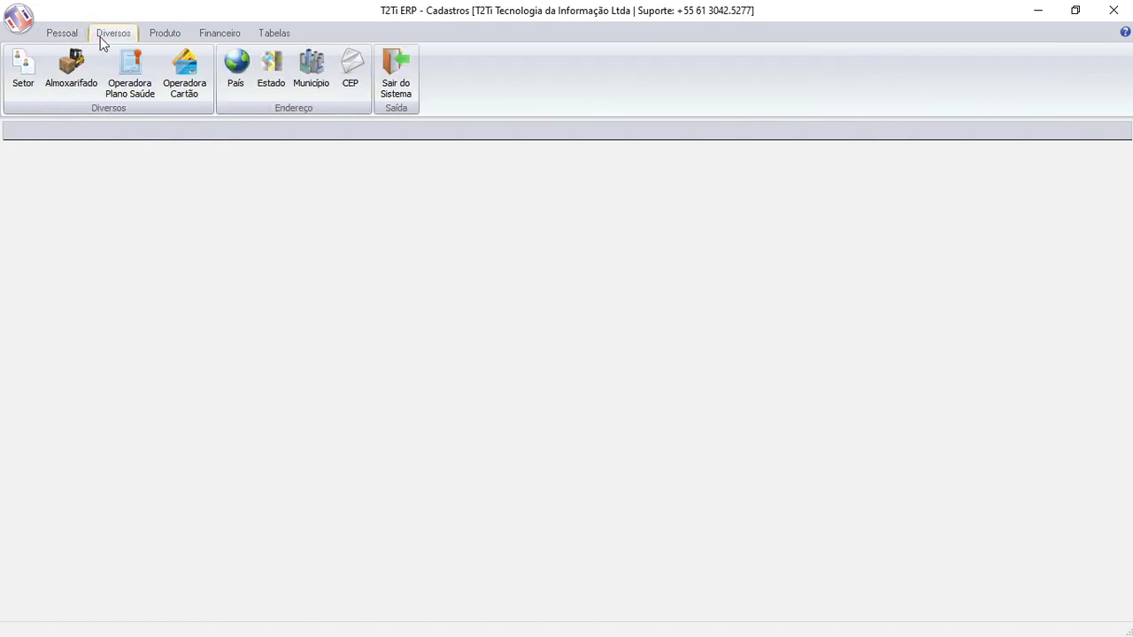
{"action": "left_click", "coordinate": [162, 38]}
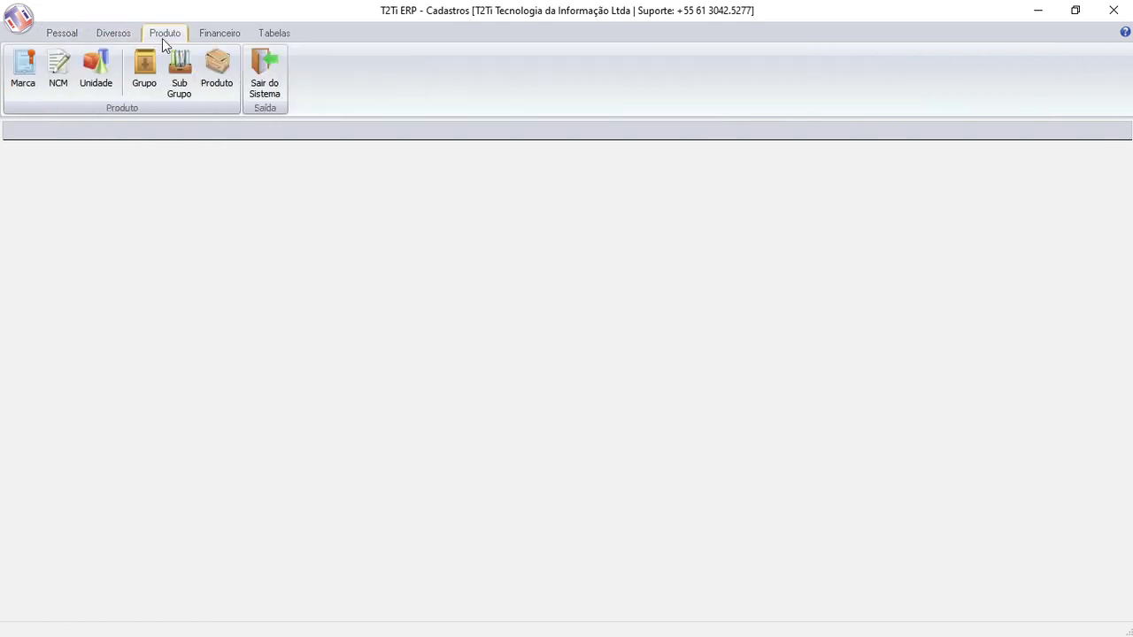
{"action": "left_click", "coordinate": [212, 35]}
{"action": "left_click", "coordinate": [262, 41]}
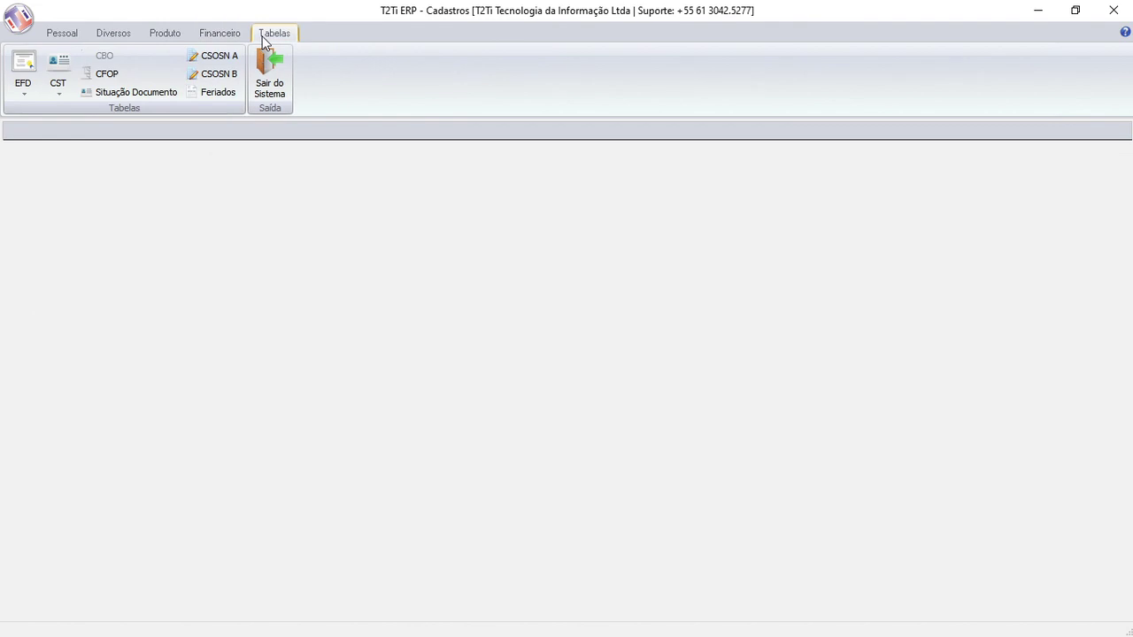
{"action": "left_click", "coordinate": [77, 38]}
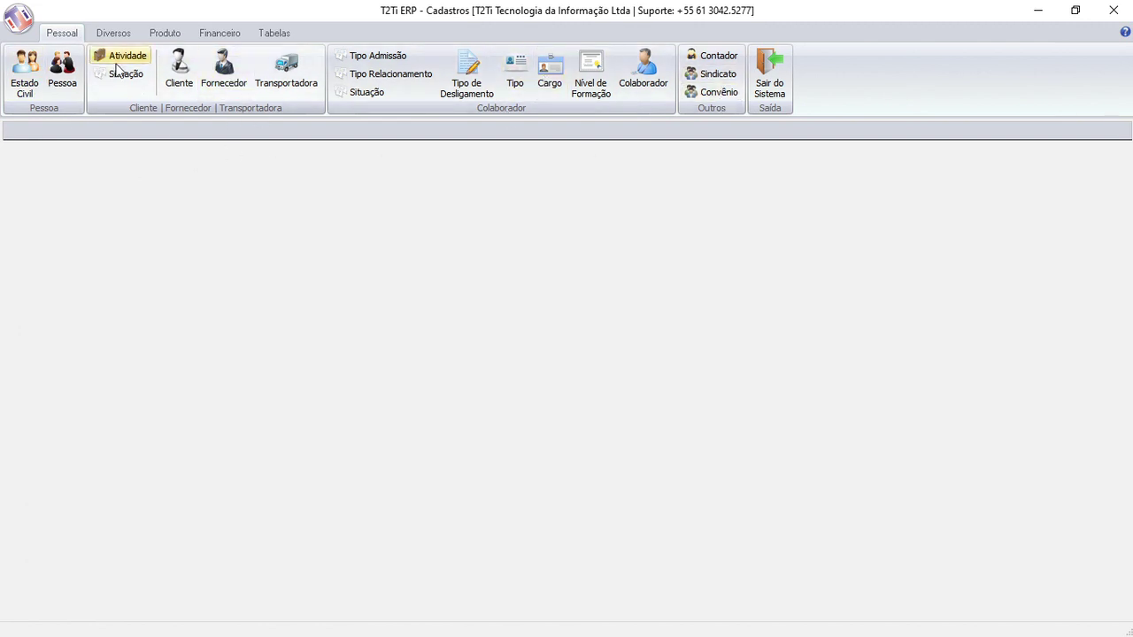
{"action": "left_click", "coordinate": [112, 34]}
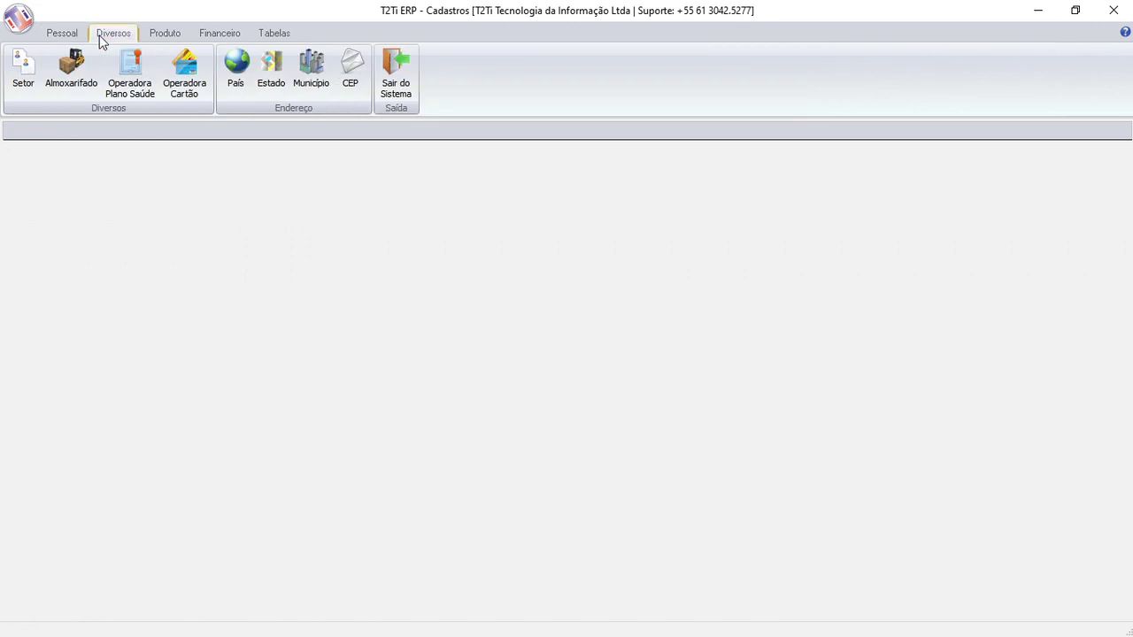
{"action": "left_click", "coordinate": [162, 34]}
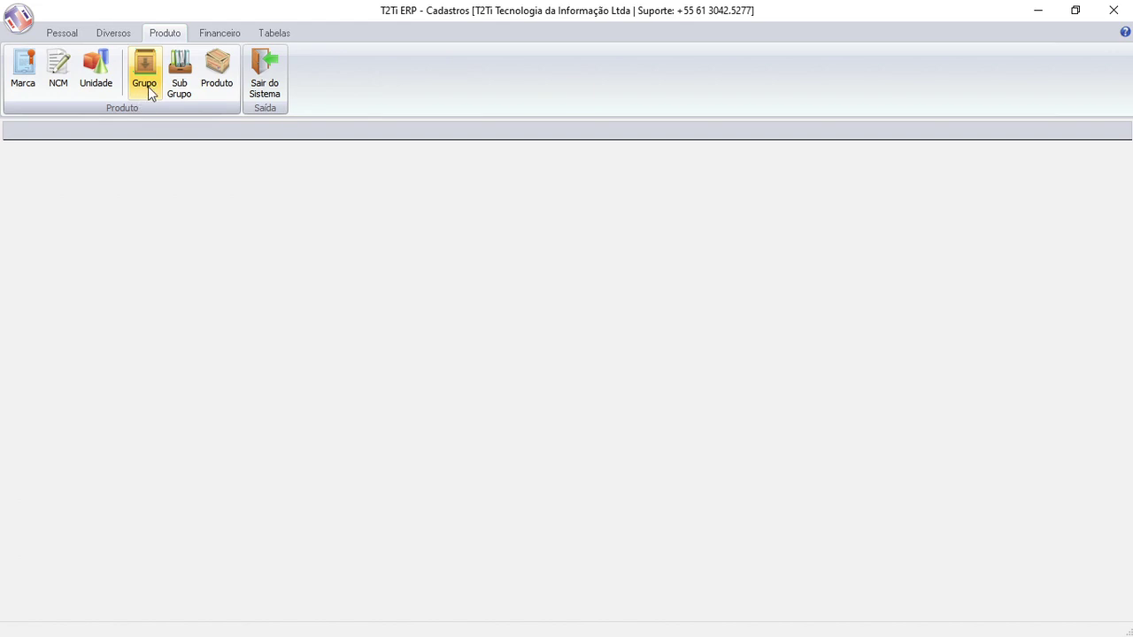
{"action": "left_click", "coordinate": [212, 37]}
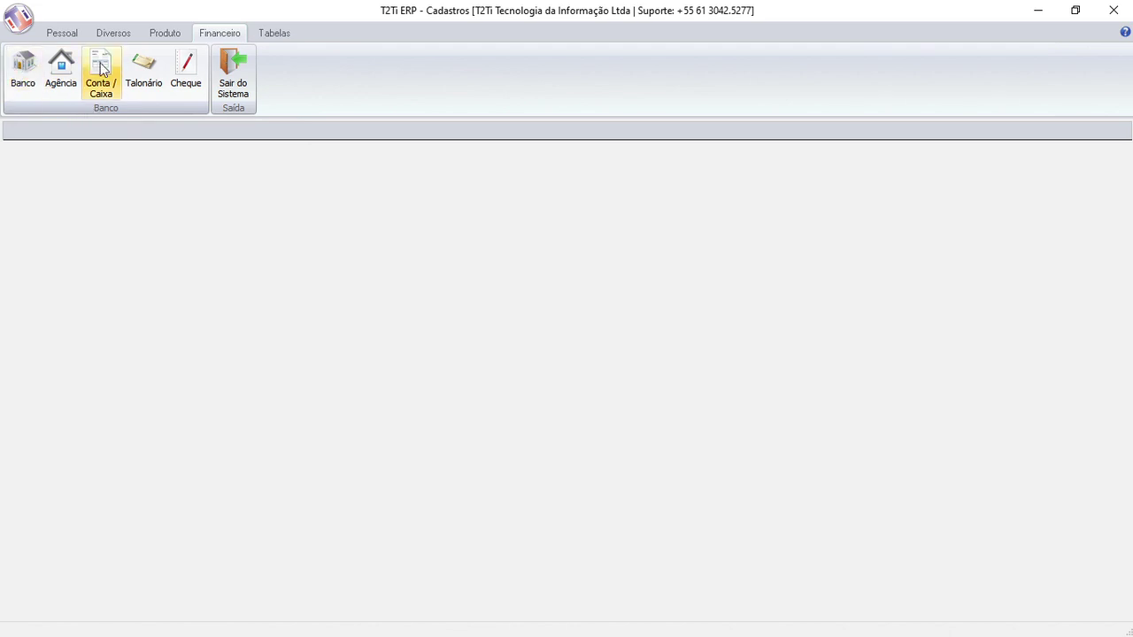
{"action": "left_click", "coordinate": [276, 35]}
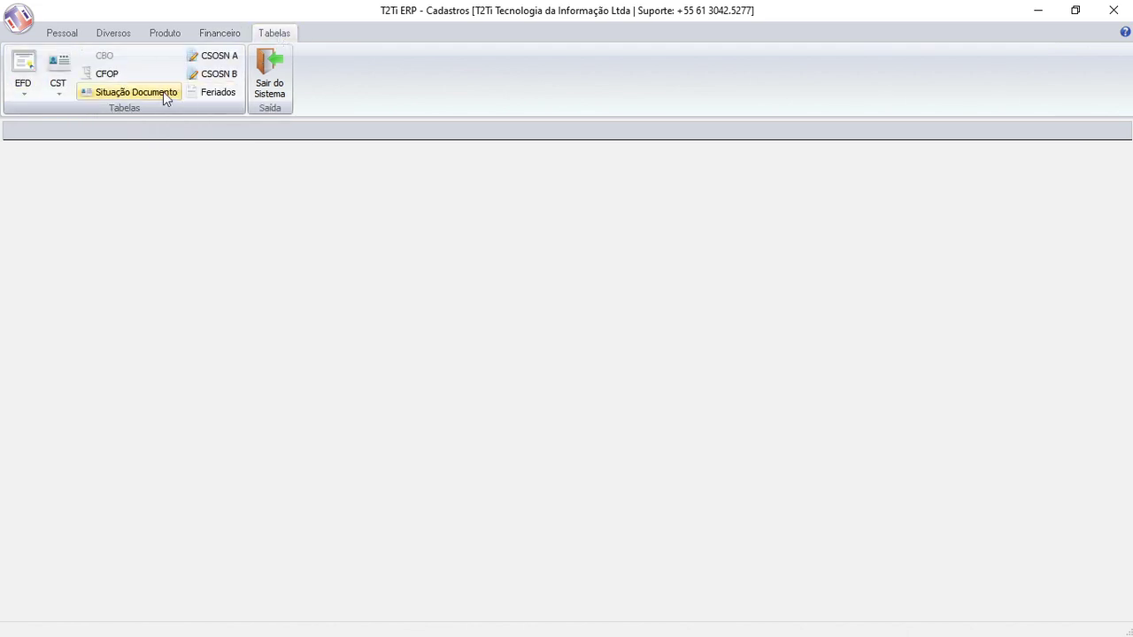
Step: Examine the EFD and CST table lists in the Tabelas category and close them without choosing a table
{"action": "left_click", "coordinate": [21, 72]}
{"action": "left_click", "coordinate": [57, 78]}
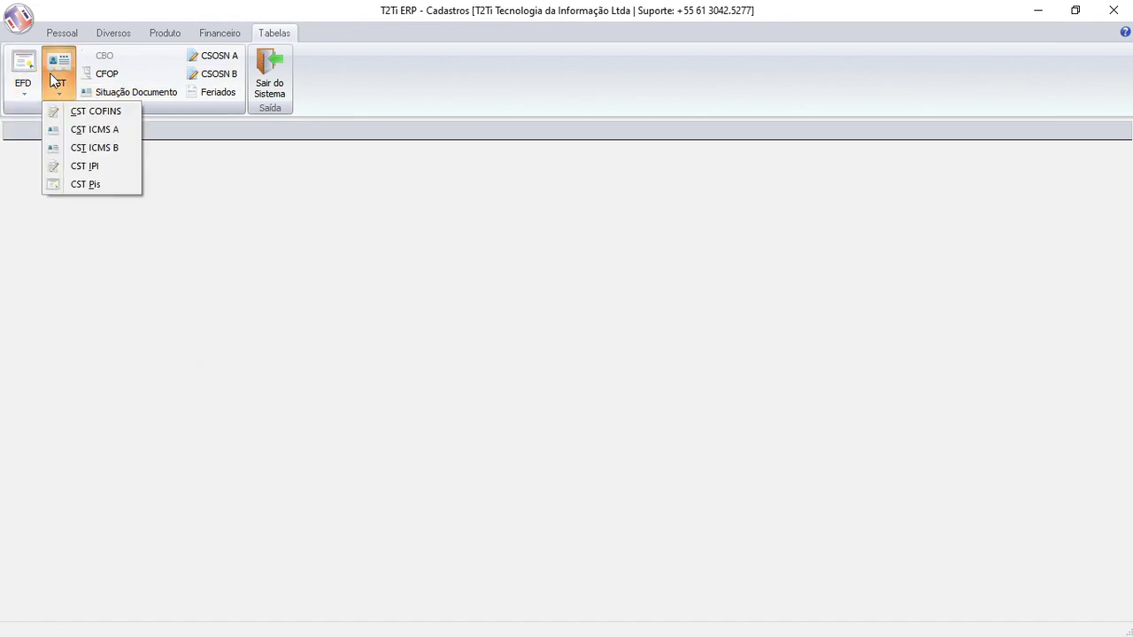
{"action": "left_click", "coordinate": [36, 81]}
{"action": "left_click", "coordinate": [35, 81]}
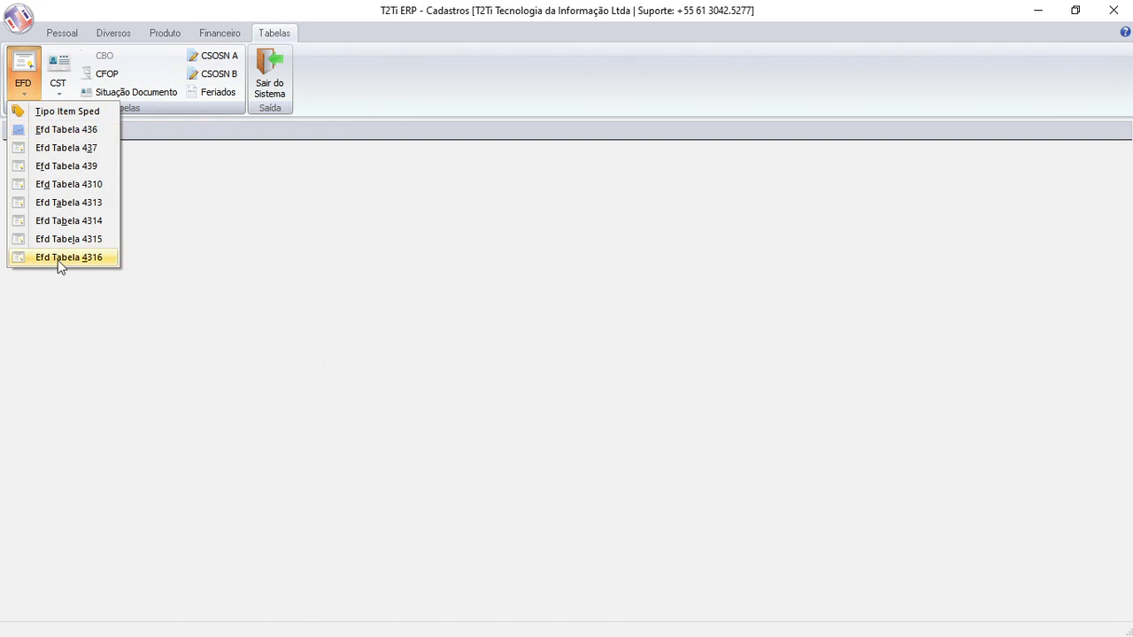
{"action": "left_click", "coordinate": [197, 230]}
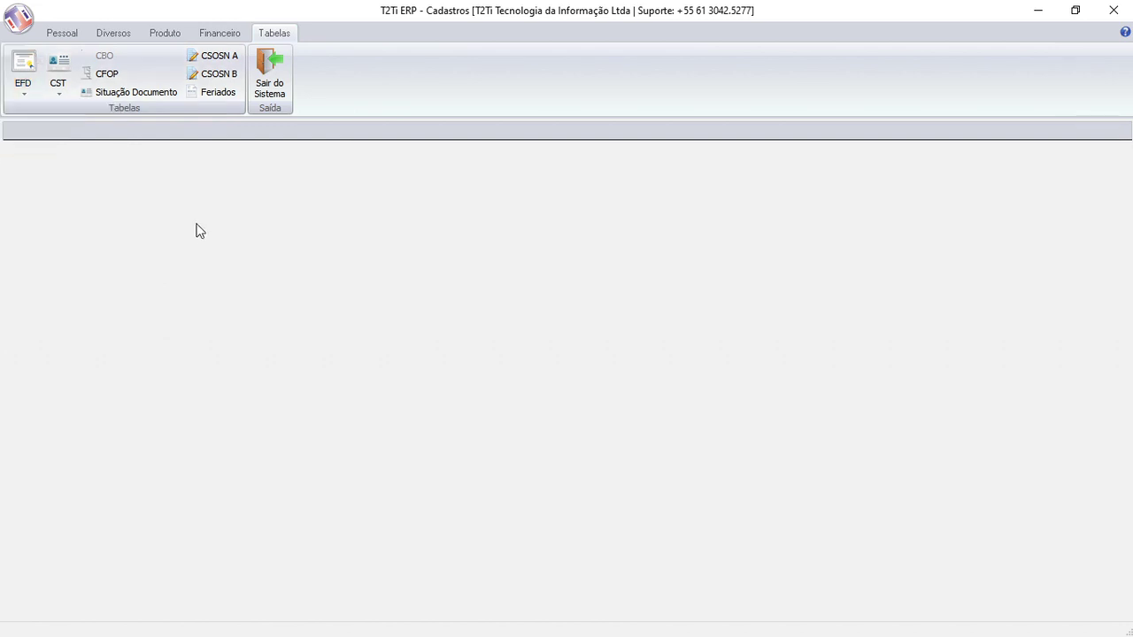
Step: Open the Estado Civil registration and query its records by ID with the wildcard *
{"action": "left_click", "coordinate": [67, 34]}
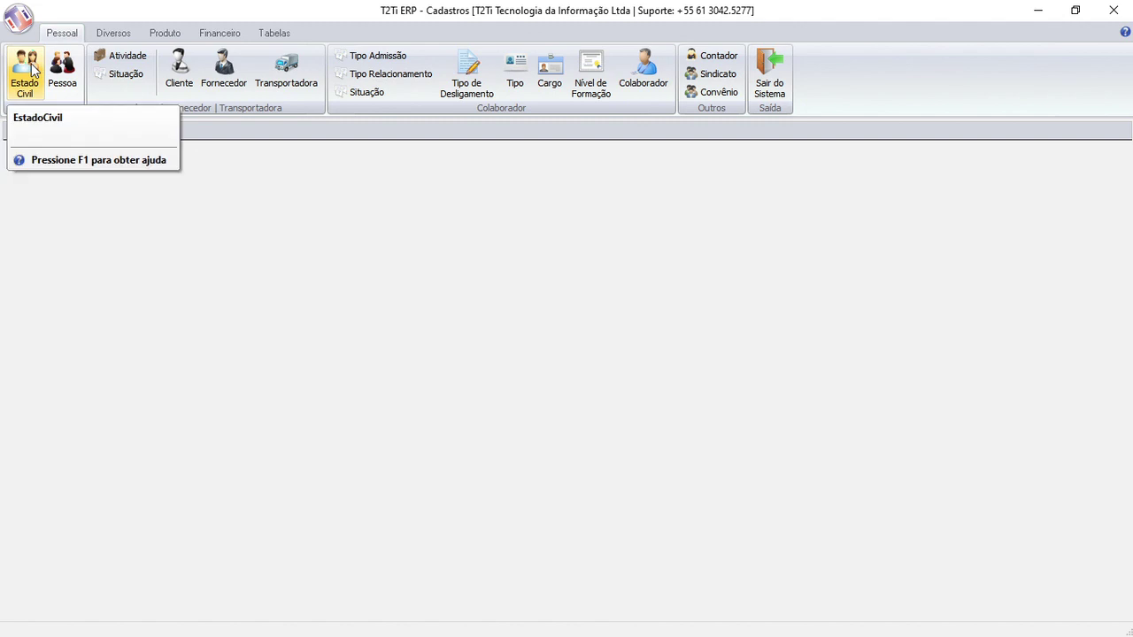
{"action": "left_click", "coordinate": [34, 70]}
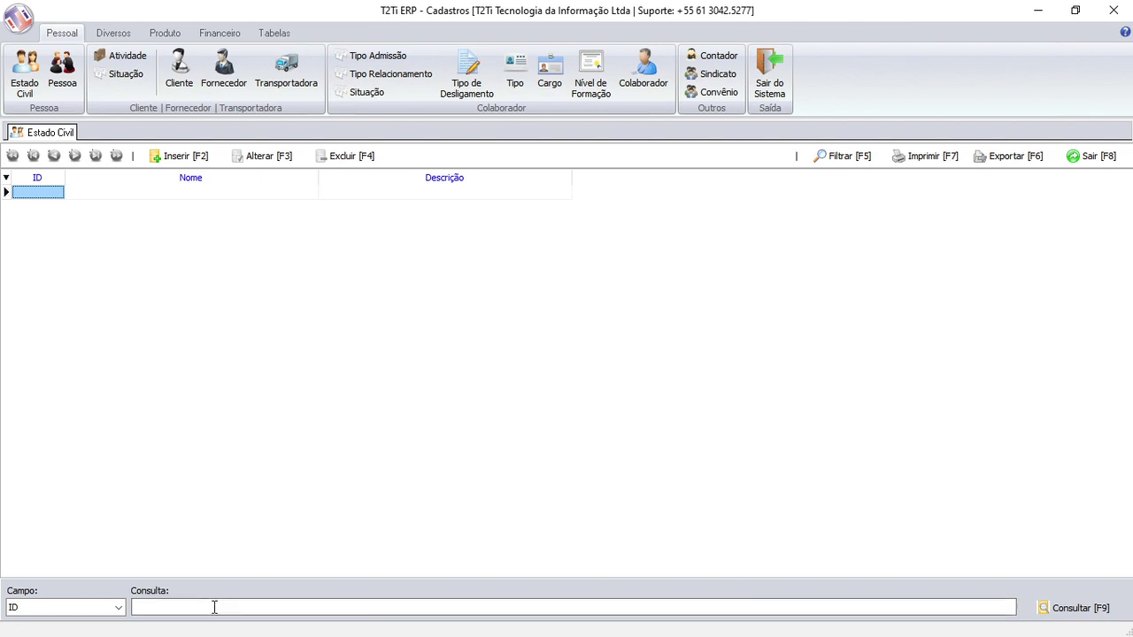
{"action": "left_click", "coordinate": [118, 609]}
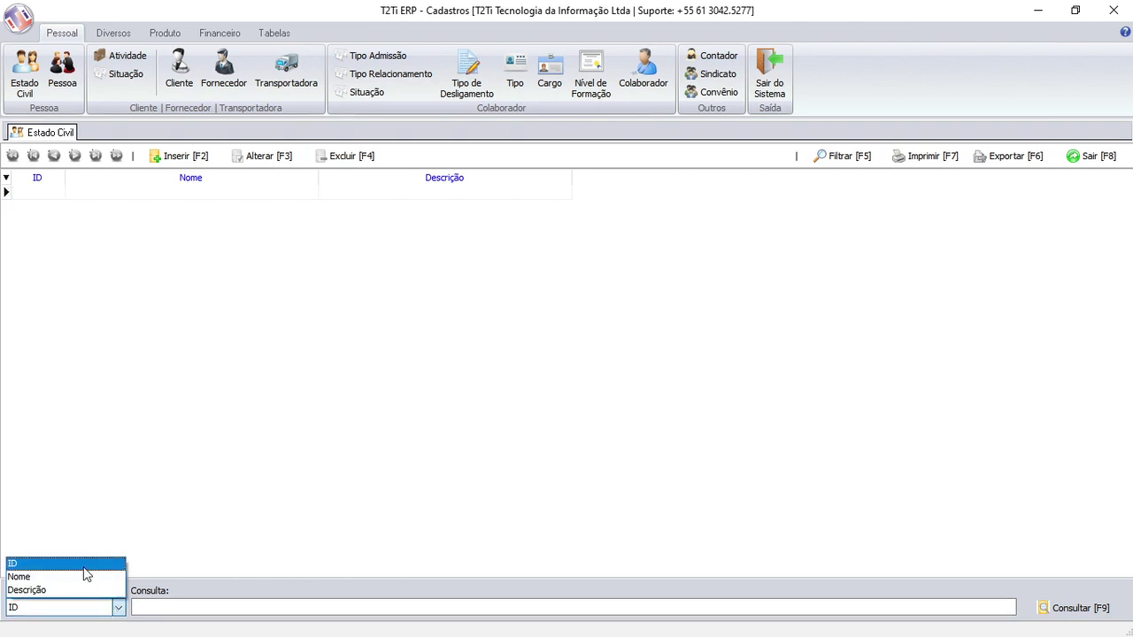
{"action": "left_click", "coordinate": [168, 618]}
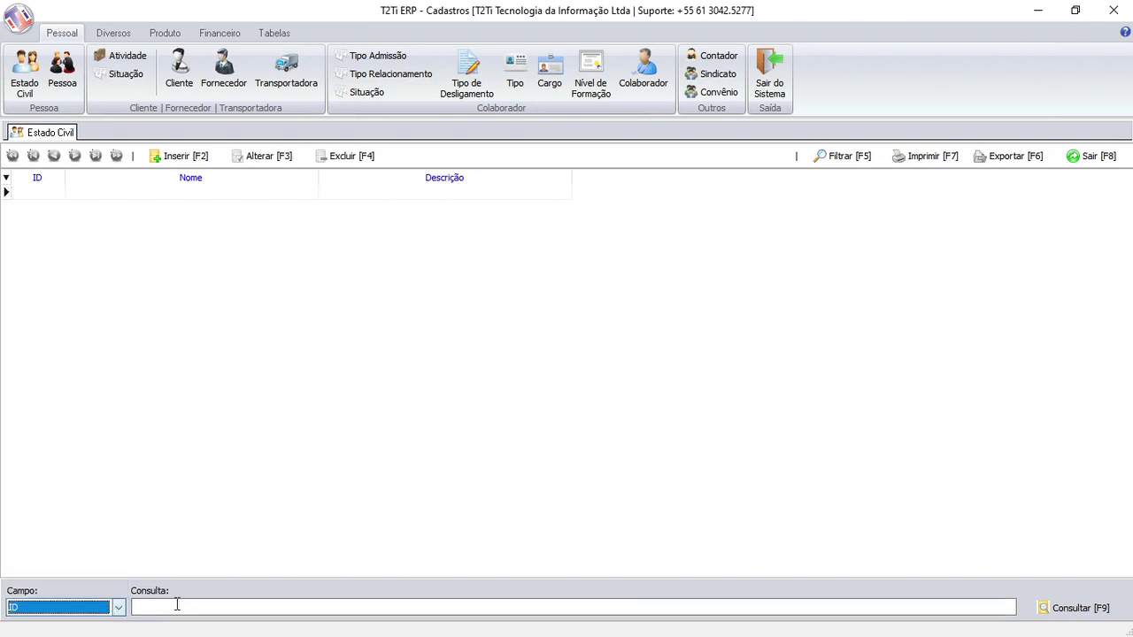
{"action": "left_click", "coordinate": [1047, 611]}
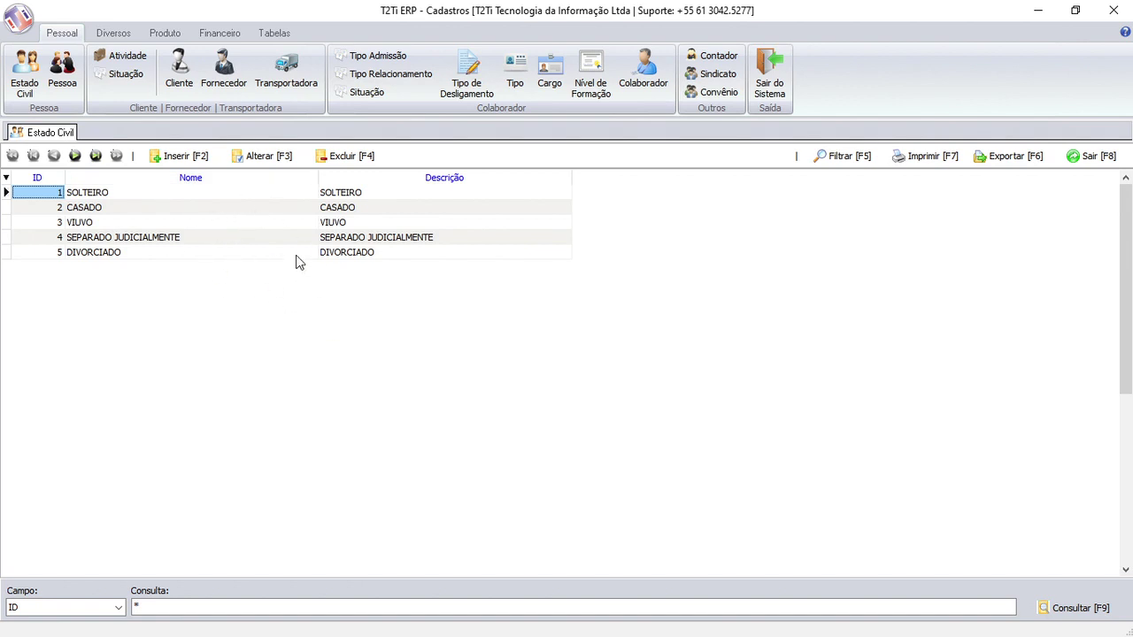
Step: Examine the blank entry form for a new Estado Civil record and return to the record list without saving
{"action": "left_click", "coordinate": [173, 156]}
{"action": "left_click", "coordinate": [203, 164]}
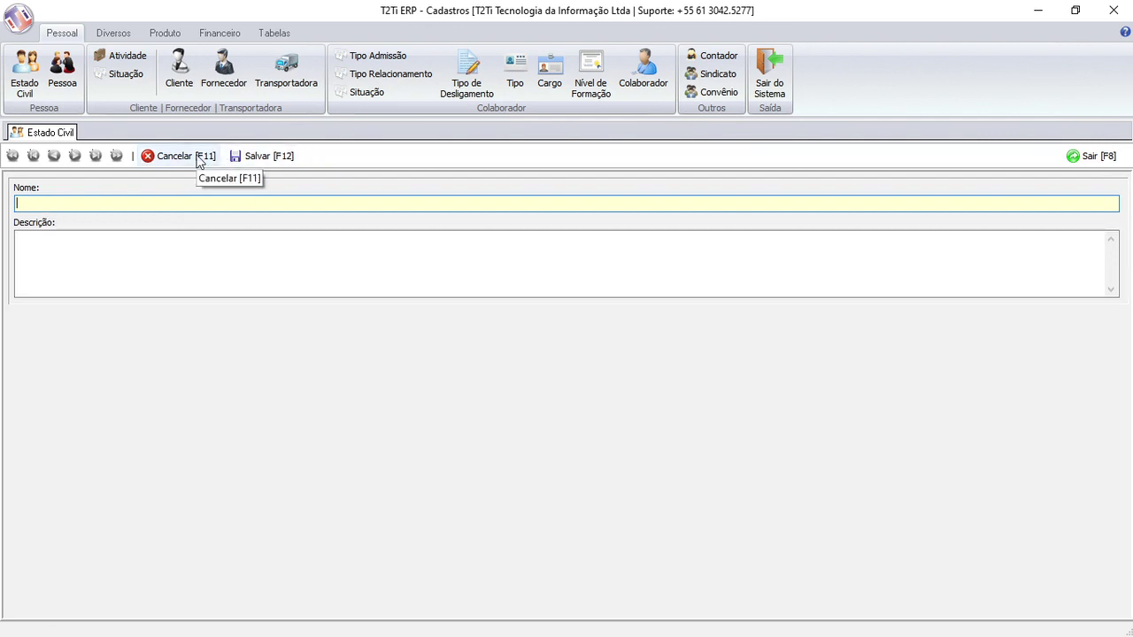
{"action": "left_click", "coordinate": [267, 157]}
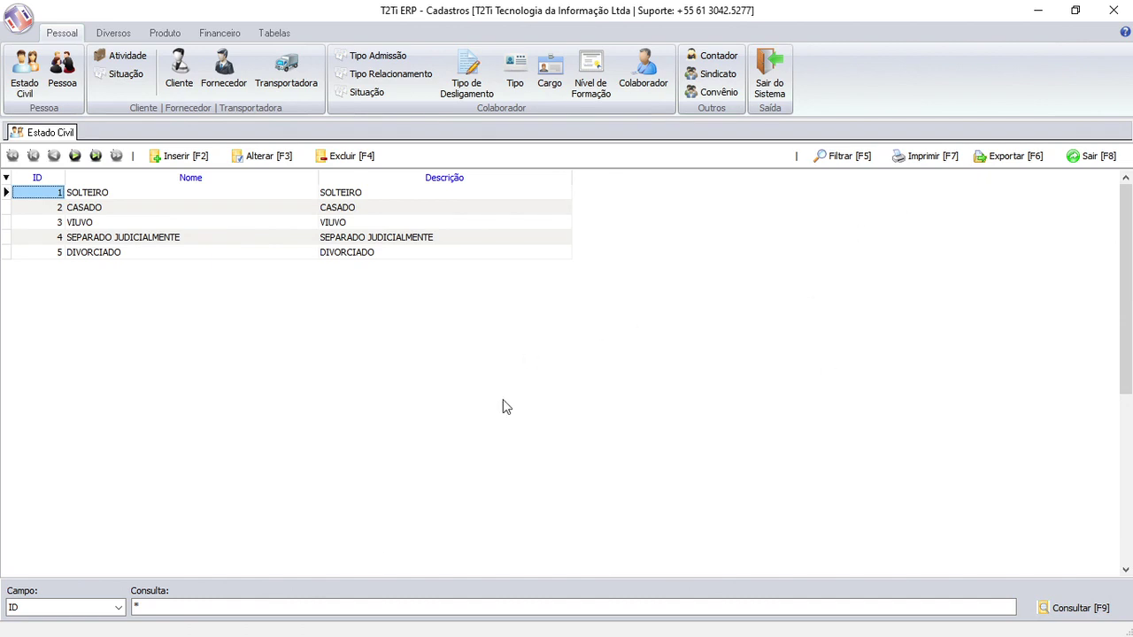
Step: Start a new Pessoa record and compare its fields by setting the person type to Jurídica and back to Física
{"action": "left_click", "coordinate": [61, 70]}
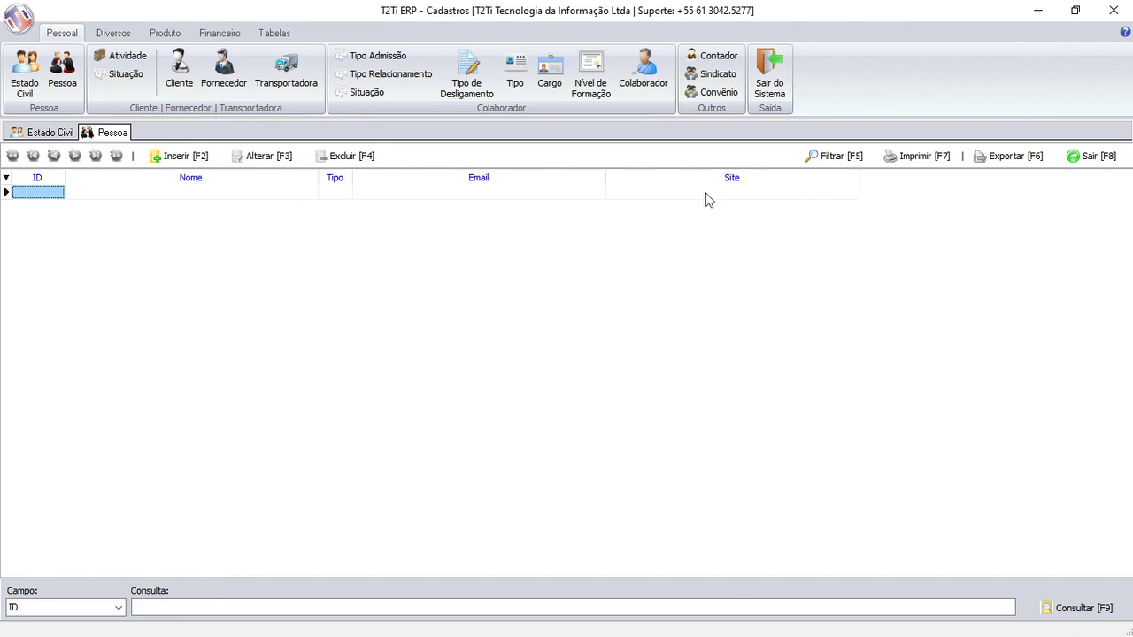
{"action": "left_click", "coordinate": [192, 160]}
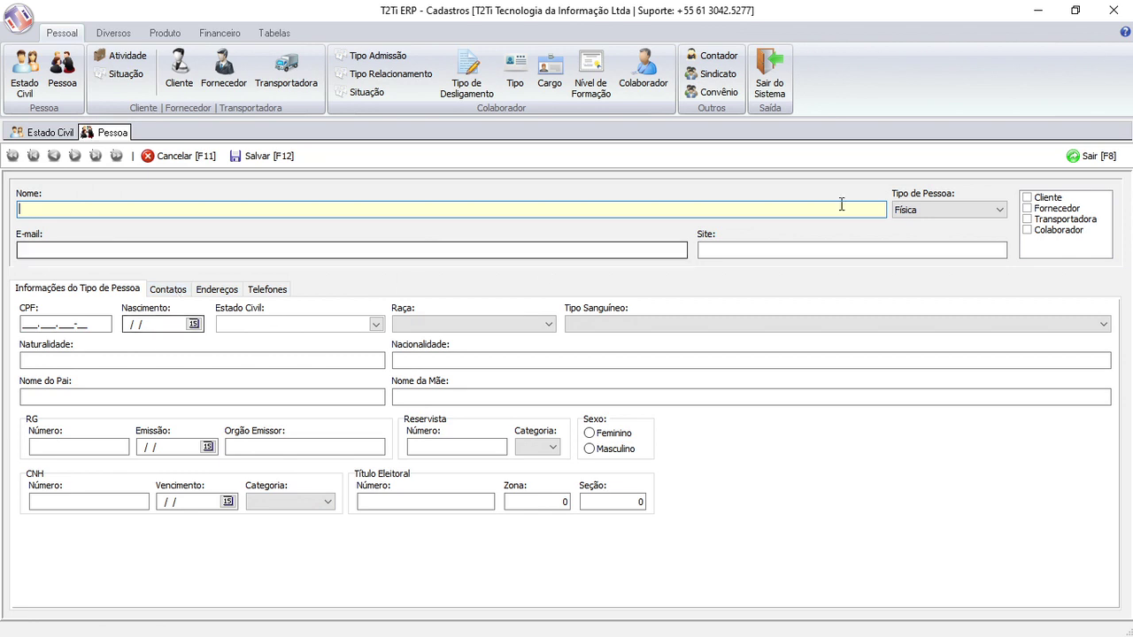
{"action": "left_click", "coordinate": [935, 210]}
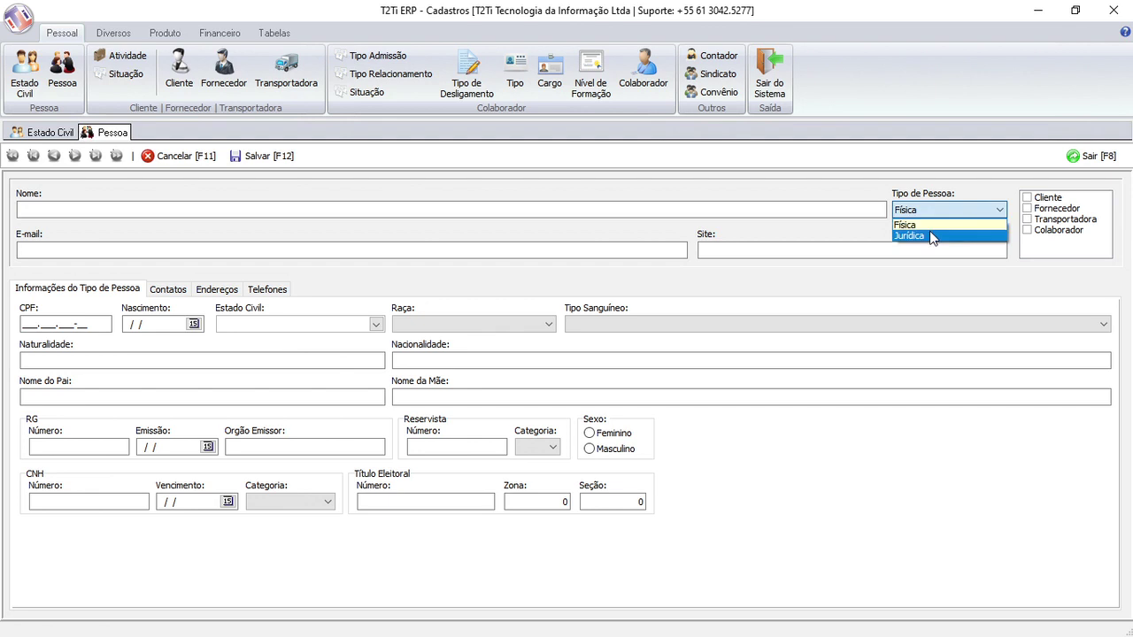
{"action": "left_click", "coordinate": [930, 229]}
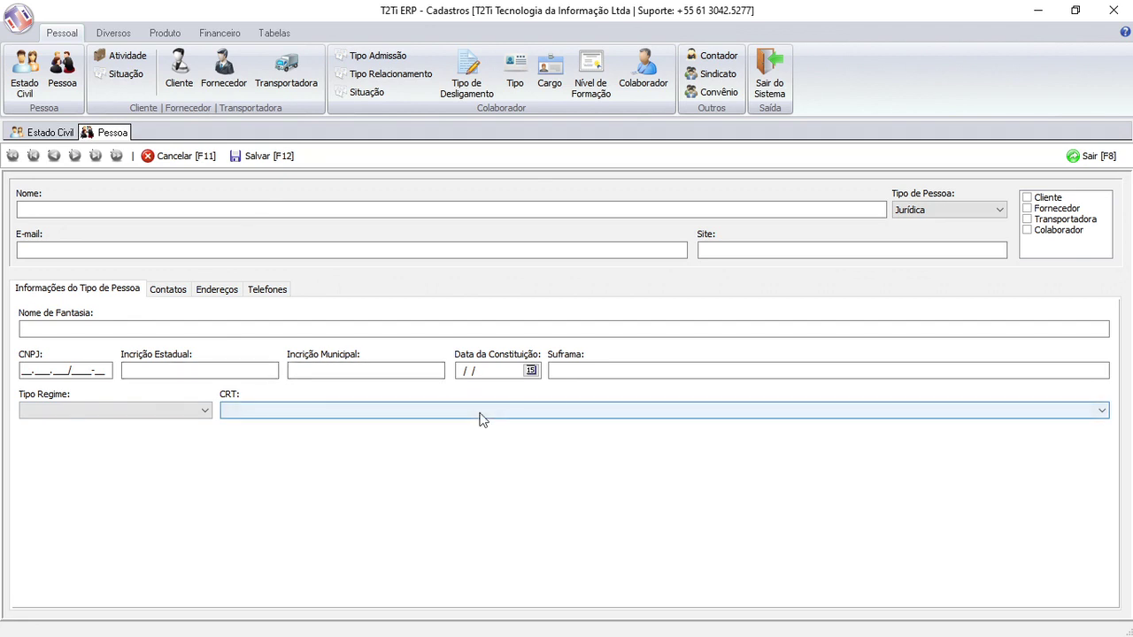
{"action": "left_click", "coordinate": [920, 215]}
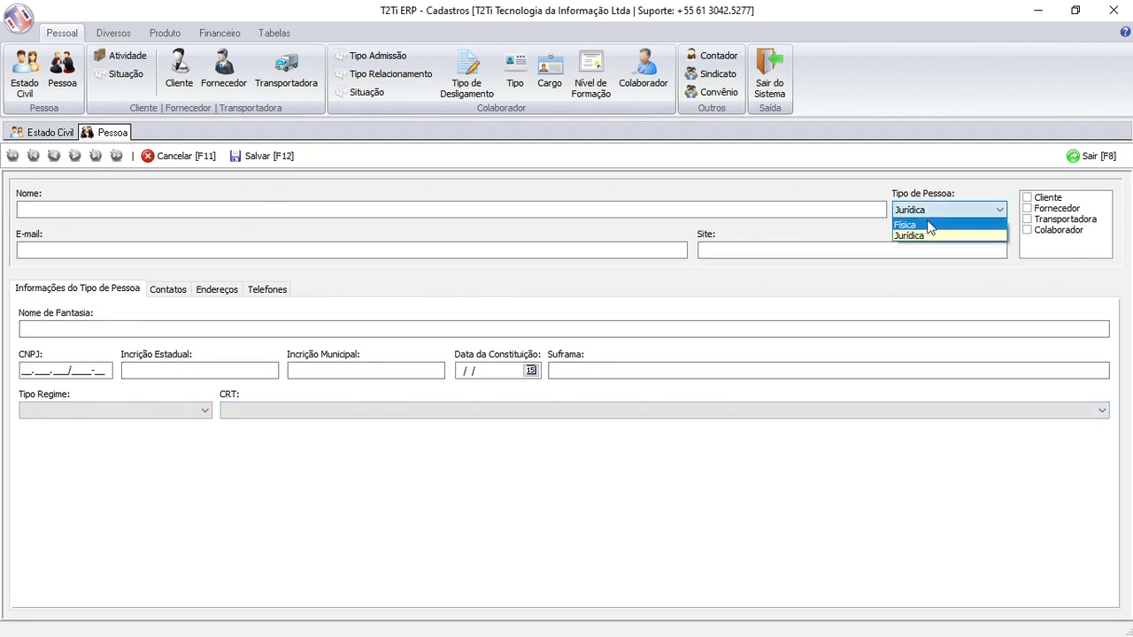
{"action": "left_click", "coordinate": [905, 225]}
Step: Examine the Contatos, Endereços and Telefones sections of the new Pessoa record
{"action": "left_click", "coordinate": [169, 292]}
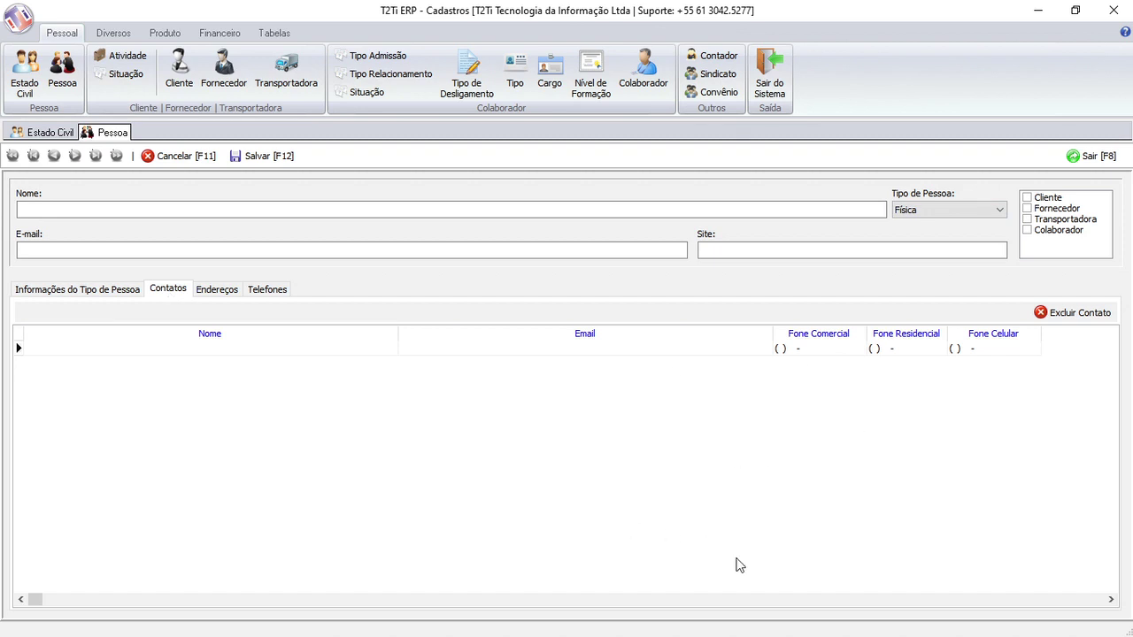
{"action": "left_click", "coordinate": [232, 290]}
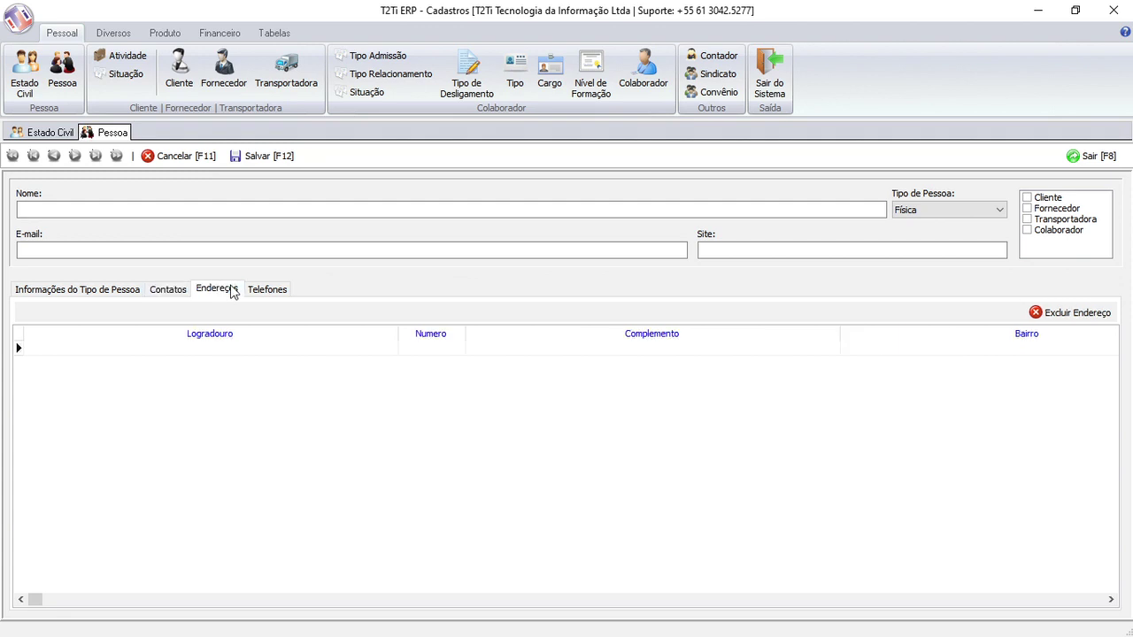
{"action": "left_click", "coordinate": [264, 295]}
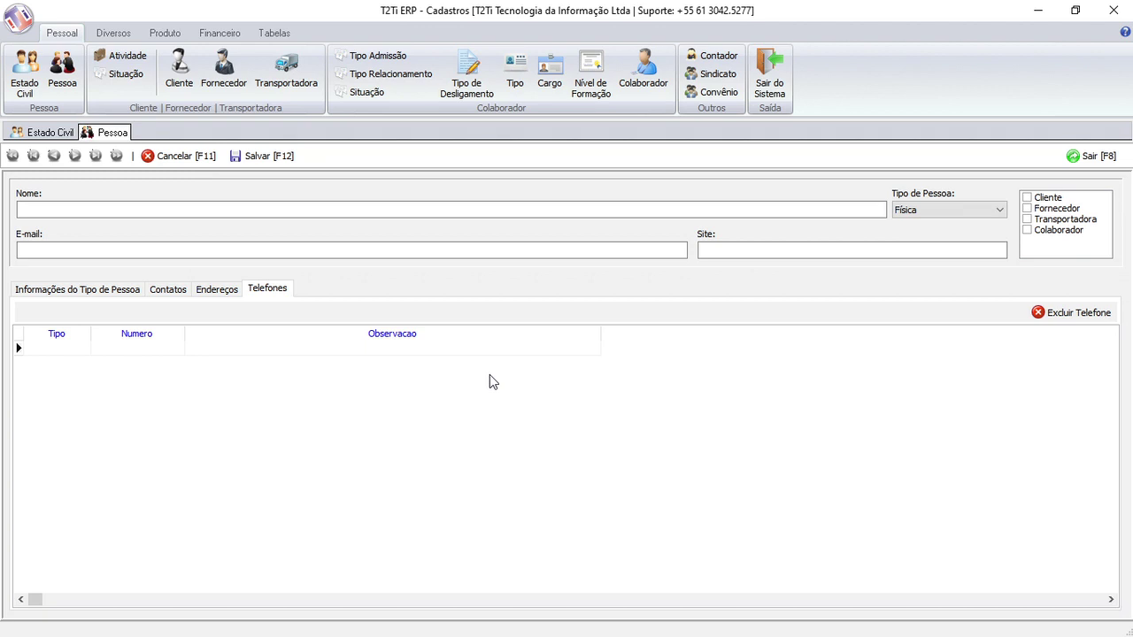
Step: Start blank new records in the Atividade and Situação registrations for Cliente/Fornecedor
{"action": "left_click", "coordinate": [133, 59]}
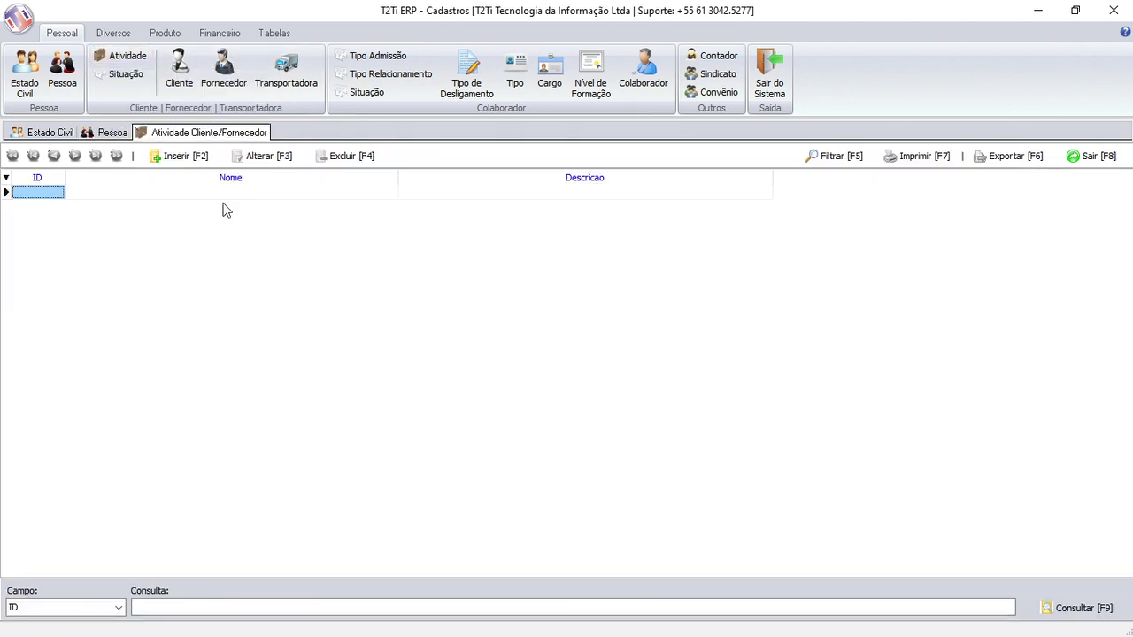
{"action": "left_click", "coordinate": [182, 156]}
{"action": "left_click", "coordinate": [129, 77]}
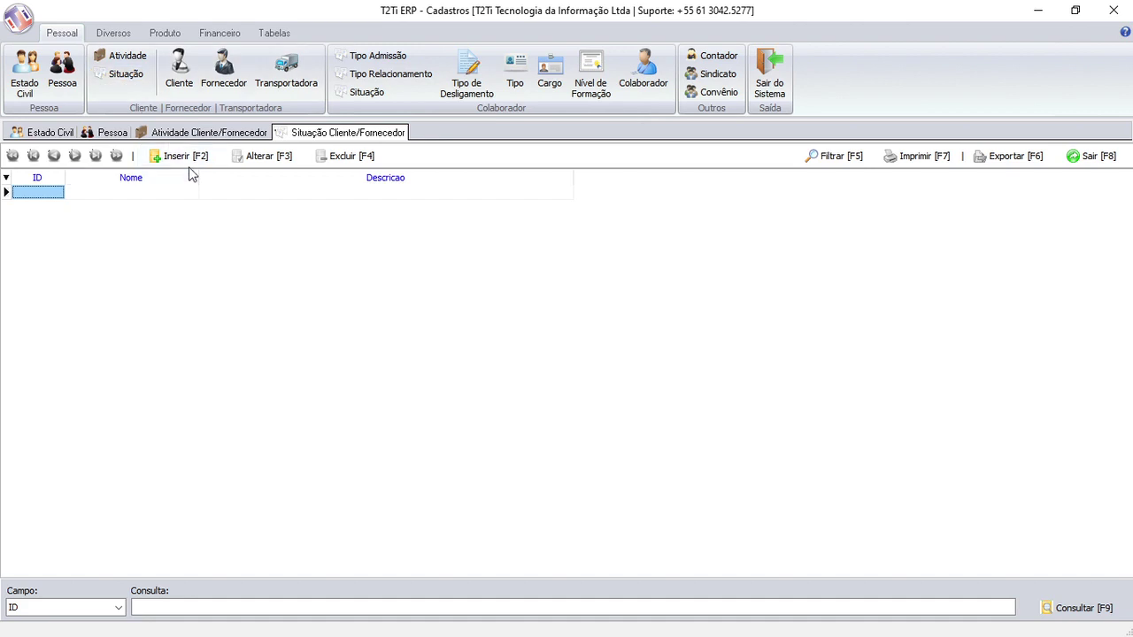
{"action": "left_click", "coordinate": [193, 157]}
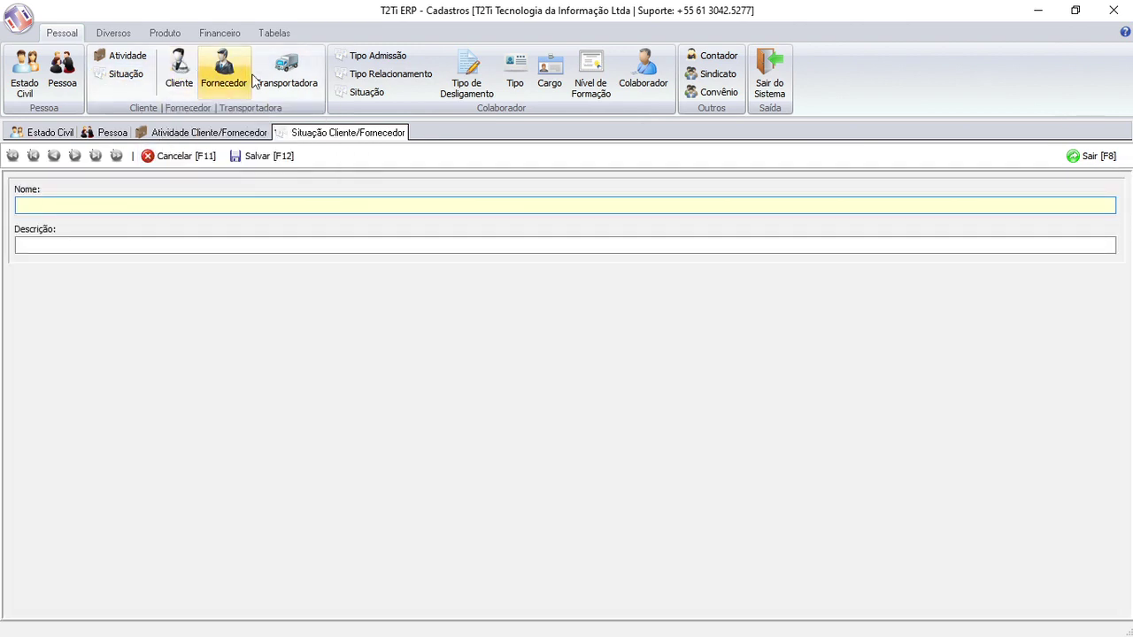
Step: Start a blank new Colaborador record, and another one in the already open Estado Civil registration
{"action": "left_click", "coordinate": [645, 78]}
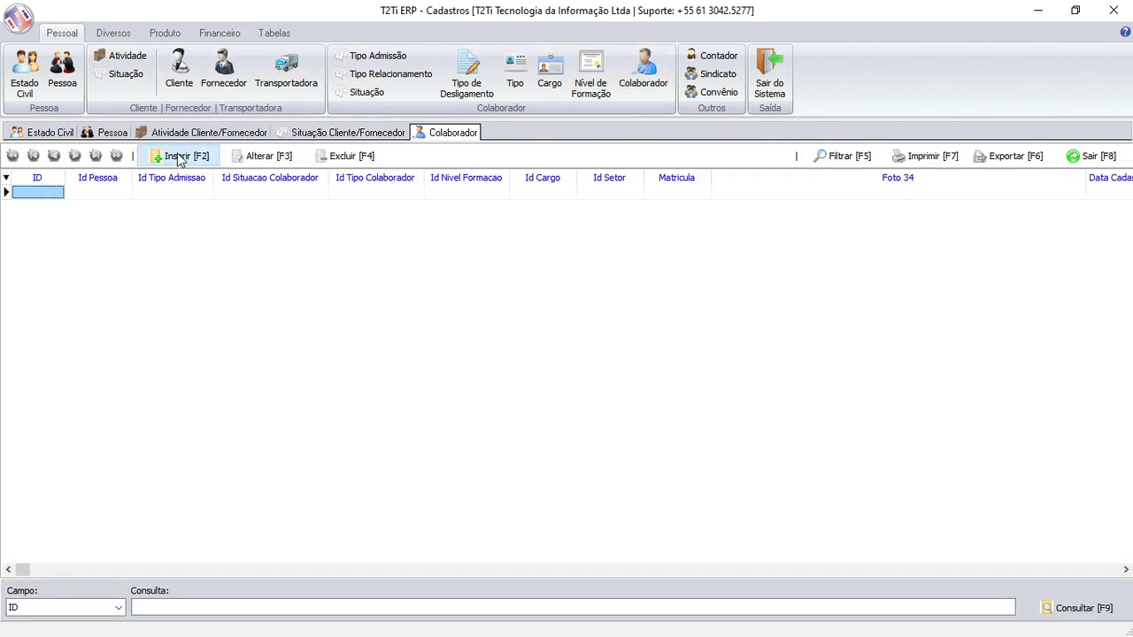
{"action": "left_click", "coordinate": [179, 157]}
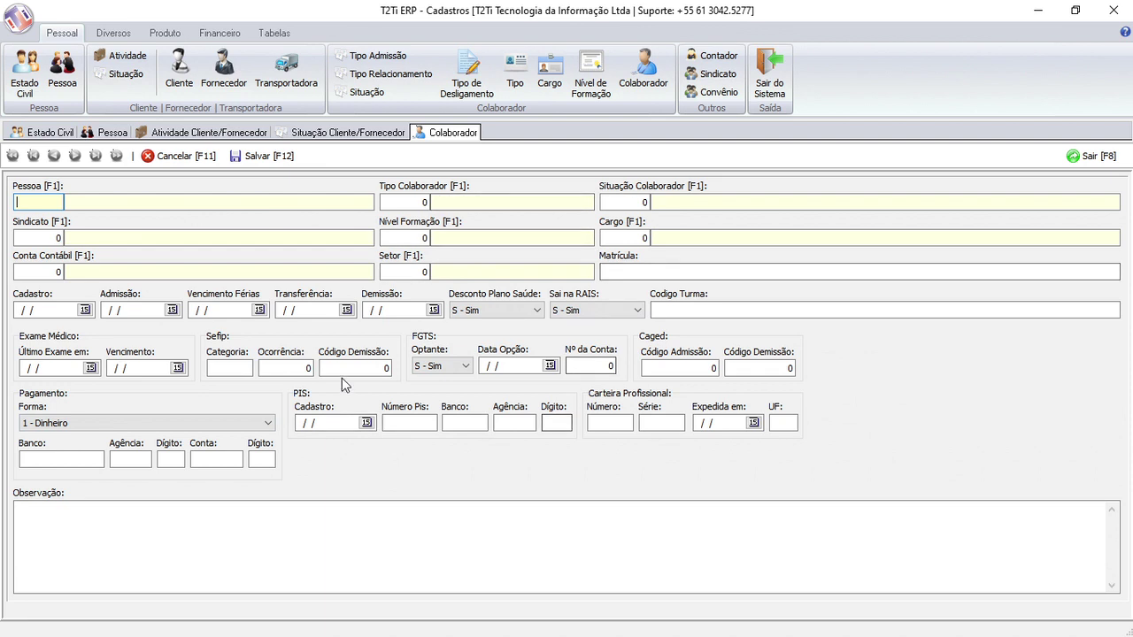
{"action": "left_click", "coordinate": [40, 133]}
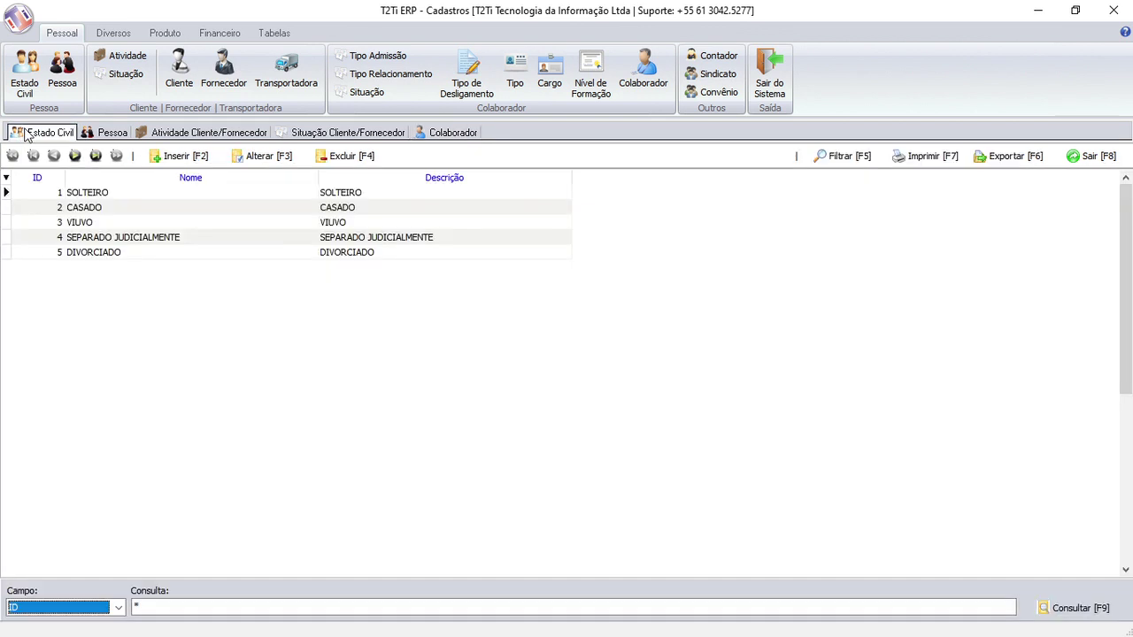
{"action": "left_click", "coordinate": [174, 156]}
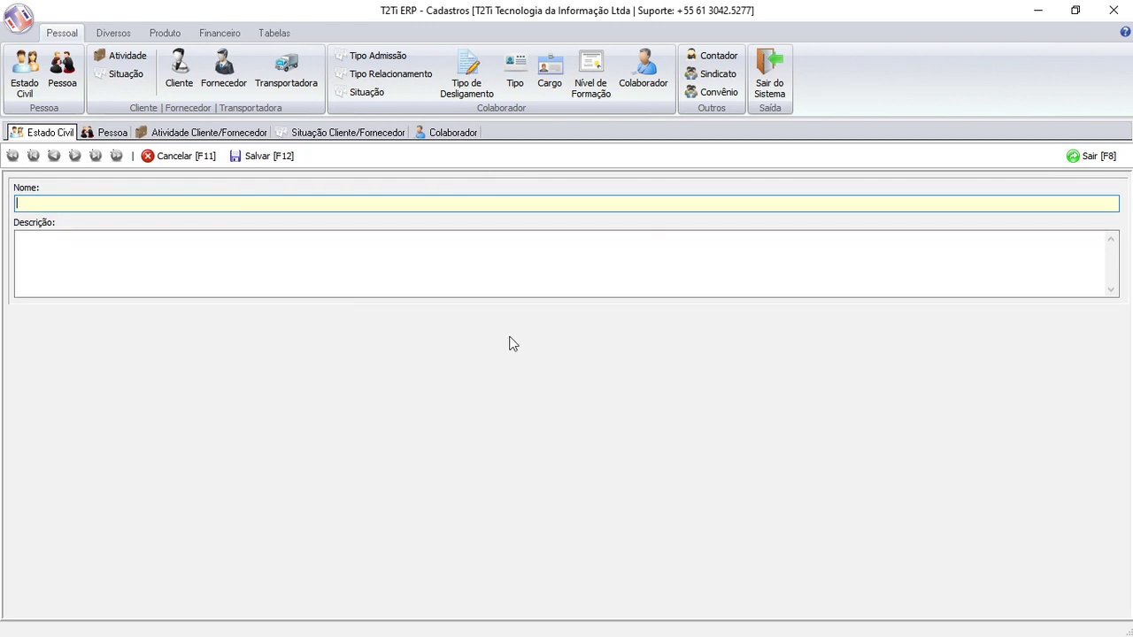
Step: Look up all Tipo Colaborador entries with the criterion * and import EMPREGADO into the new Colaborador record
{"action": "left_click", "coordinate": [446, 140]}
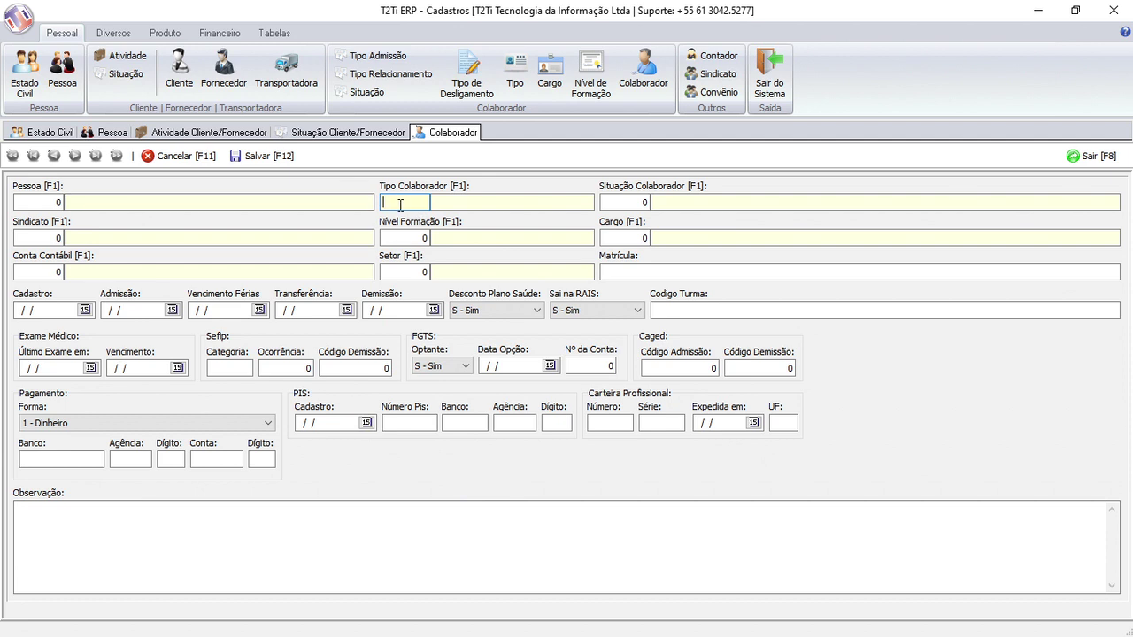
{"action": "key", "text": "F1"}
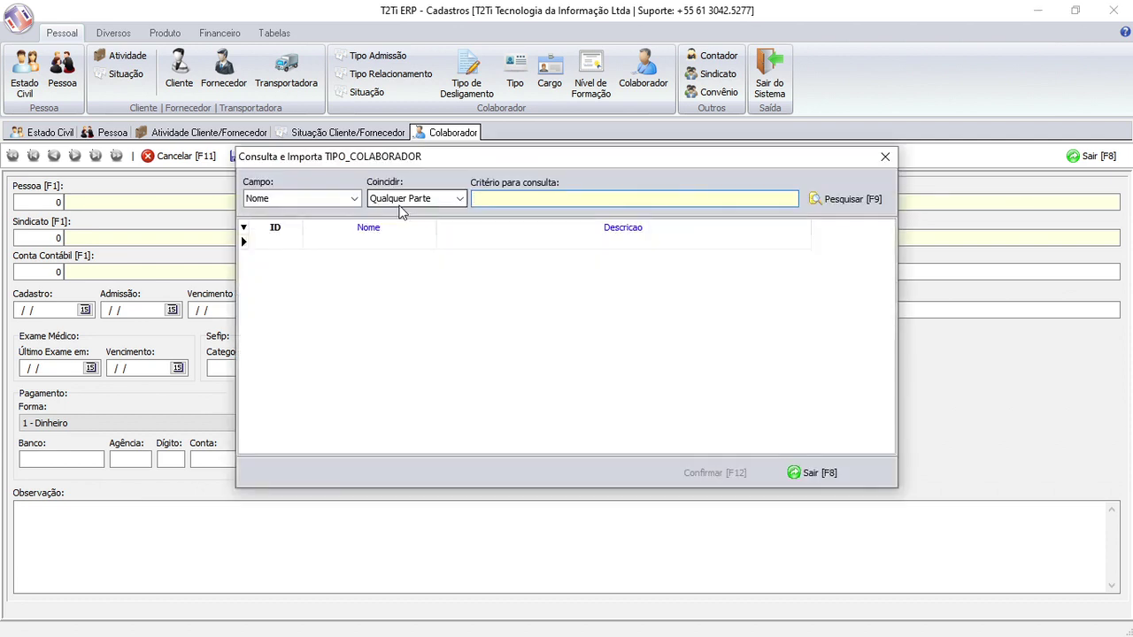
{"action": "left_click_drag", "start_coordinate": [423, 168], "coordinate": [402, 232]}
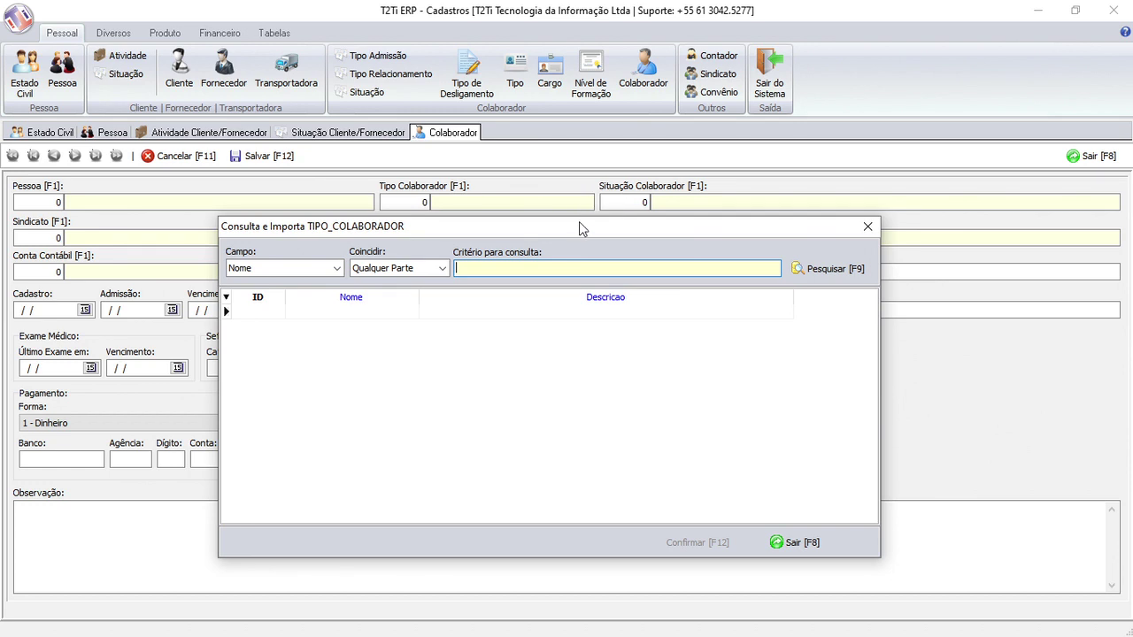
{"action": "left_click_drag", "start_coordinate": [580, 229], "coordinate": [568, 183]}
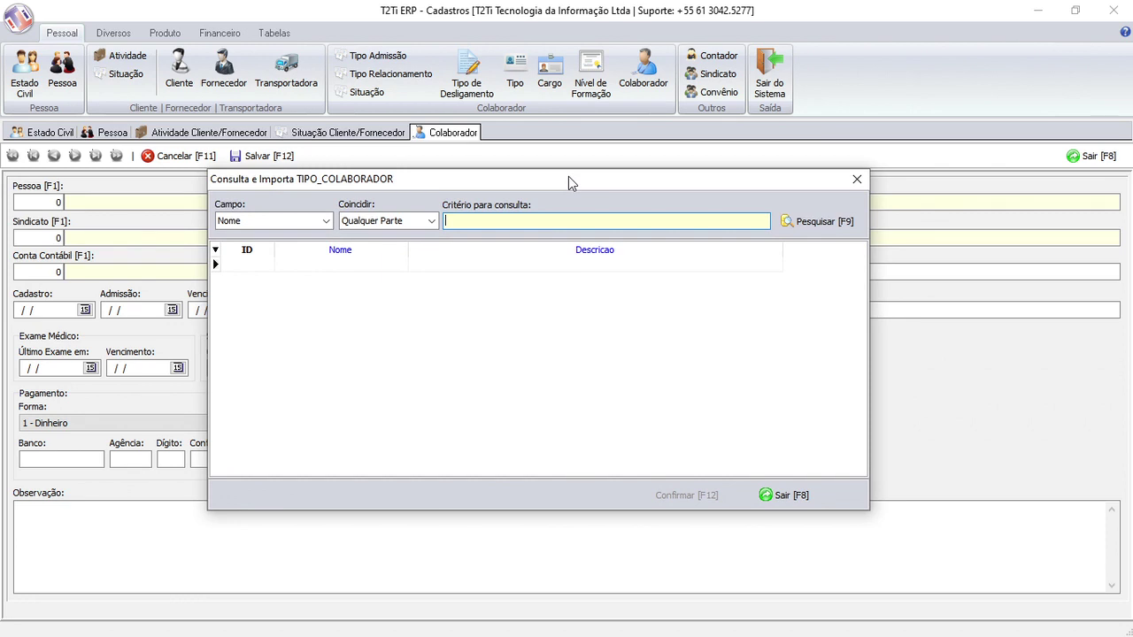
{"action": "type", "text": "*"}
{"action": "left_click", "coordinate": [805, 229]}
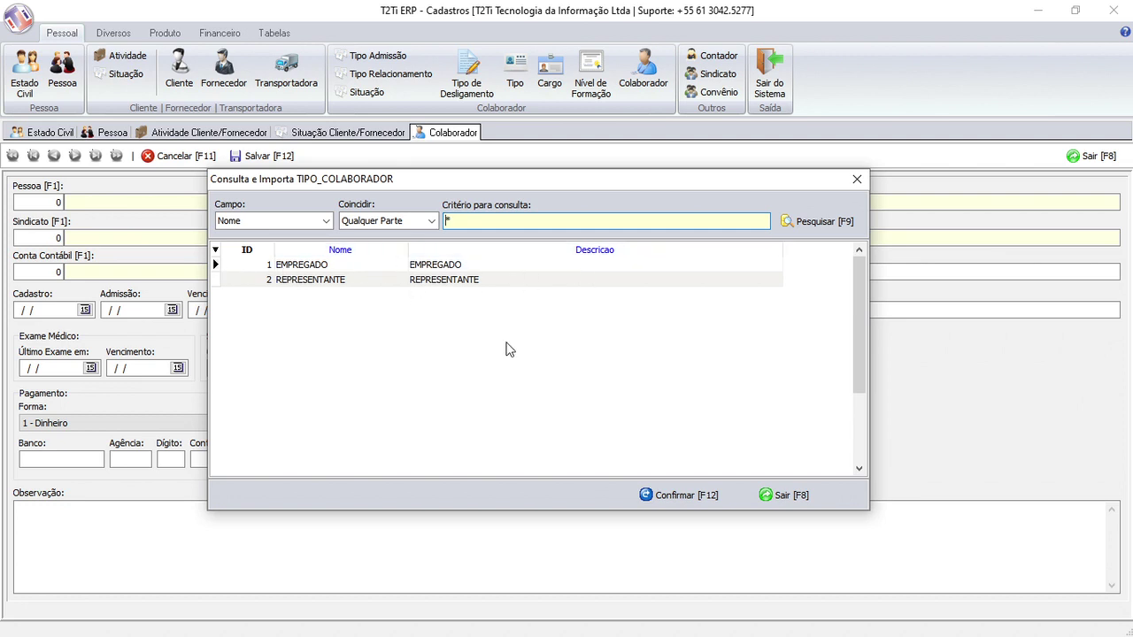
{"action": "left_click", "coordinate": [699, 494]}
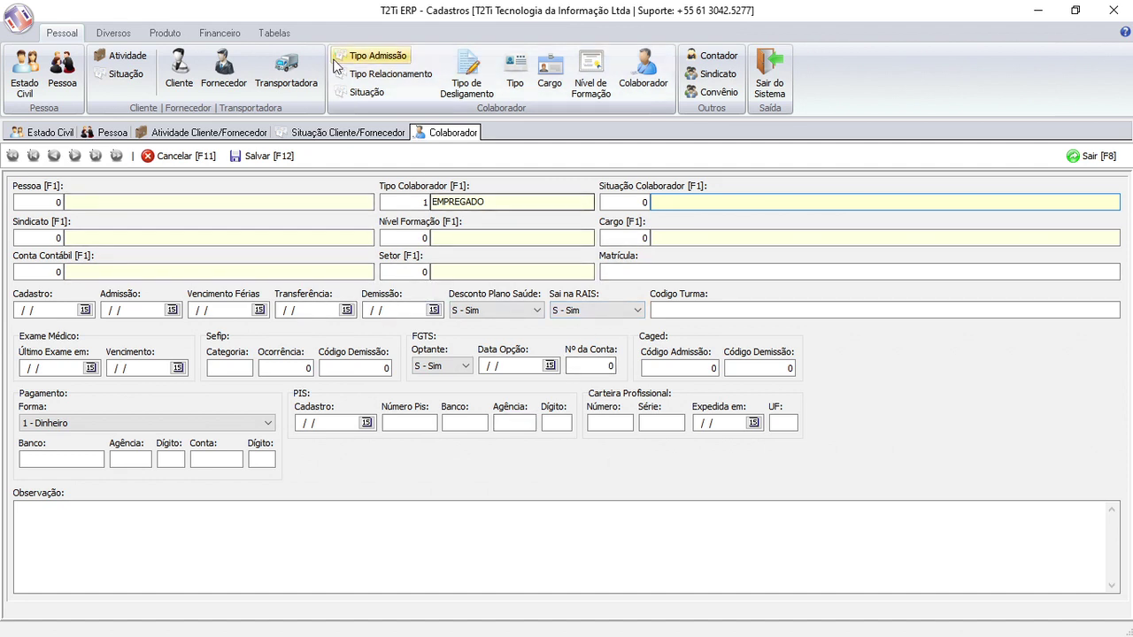
Step: Open the CSOSN B table and widen its Codigo column so the full heading fits
{"action": "left_click", "coordinate": [274, 34]}
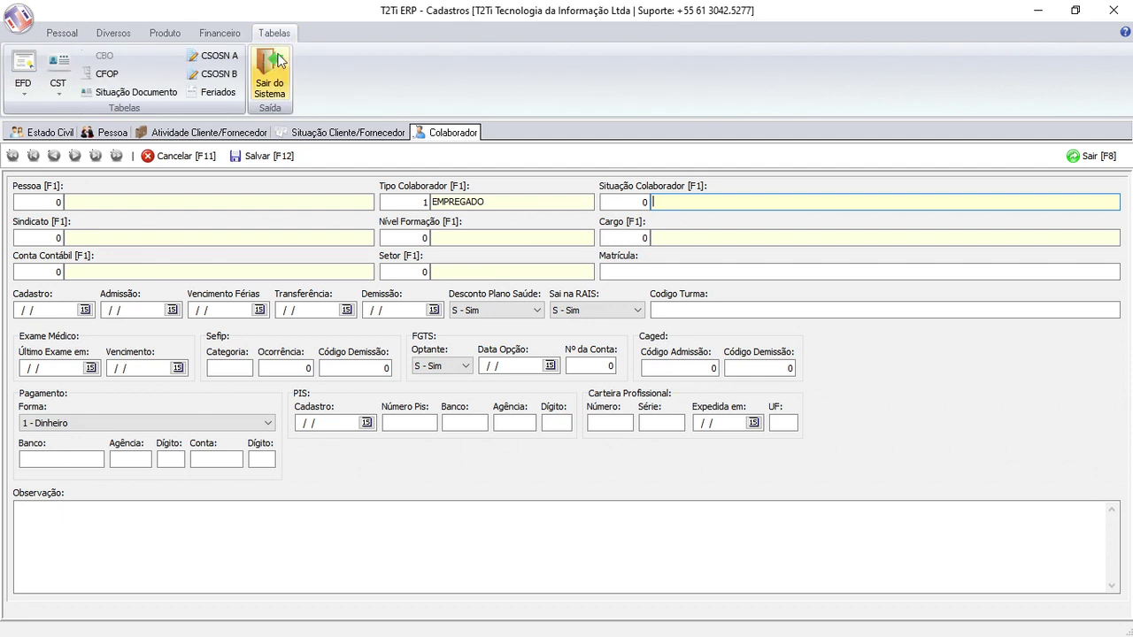
{"action": "left_click", "coordinate": [219, 74]}
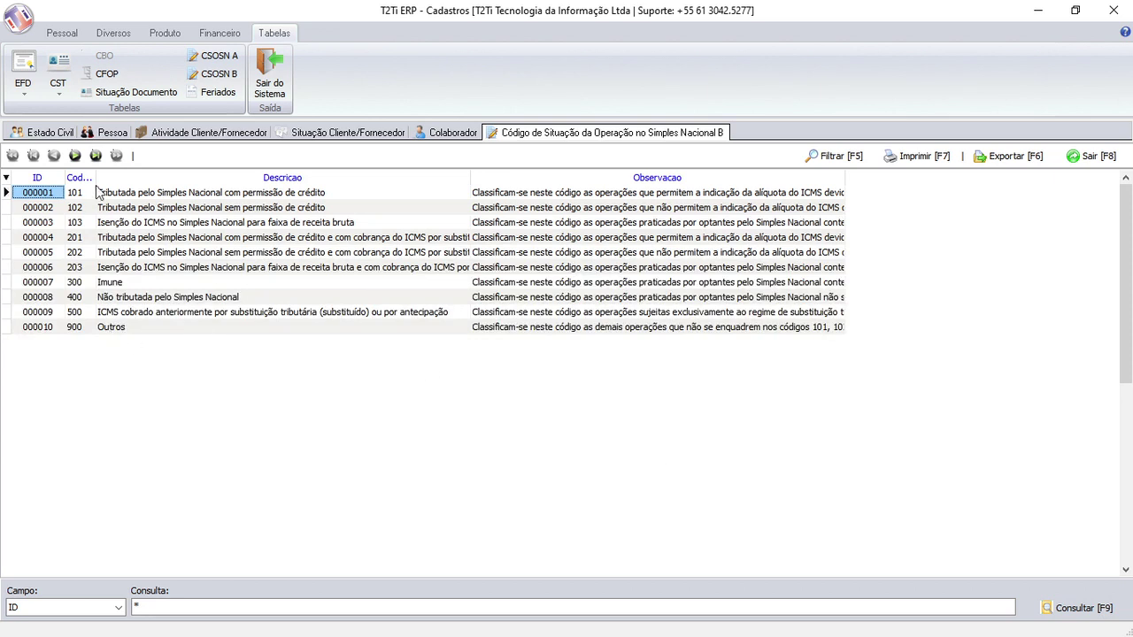
{"action": "left_click_drag", "start_coordinate": [96, 179], "coordinate": [124, 179]}
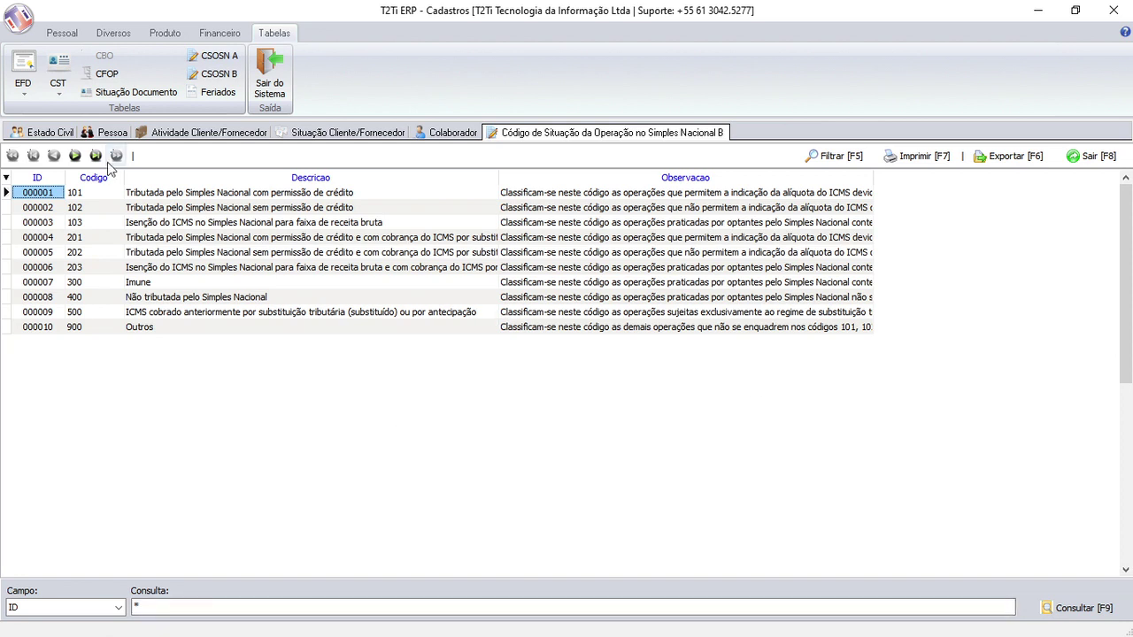
Step: Cancel the new Estado Civil record and return to the open Colaborador form
{"action": "left_click", "coordinate": [53, 137]}
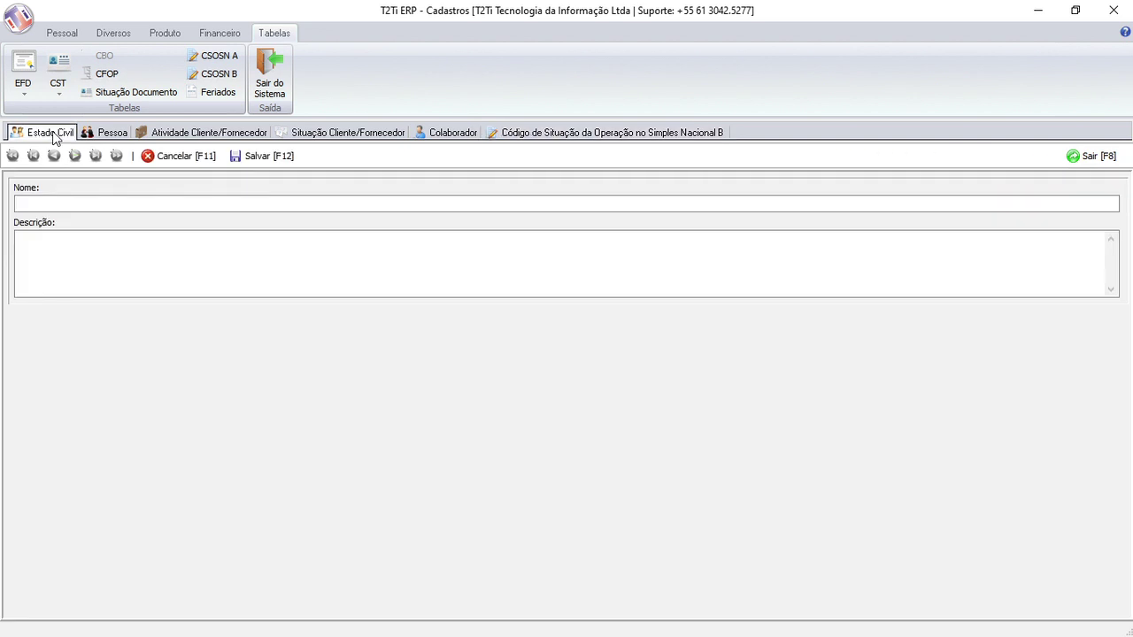
{"action": "left_click", "coordinate": [189, 156]}
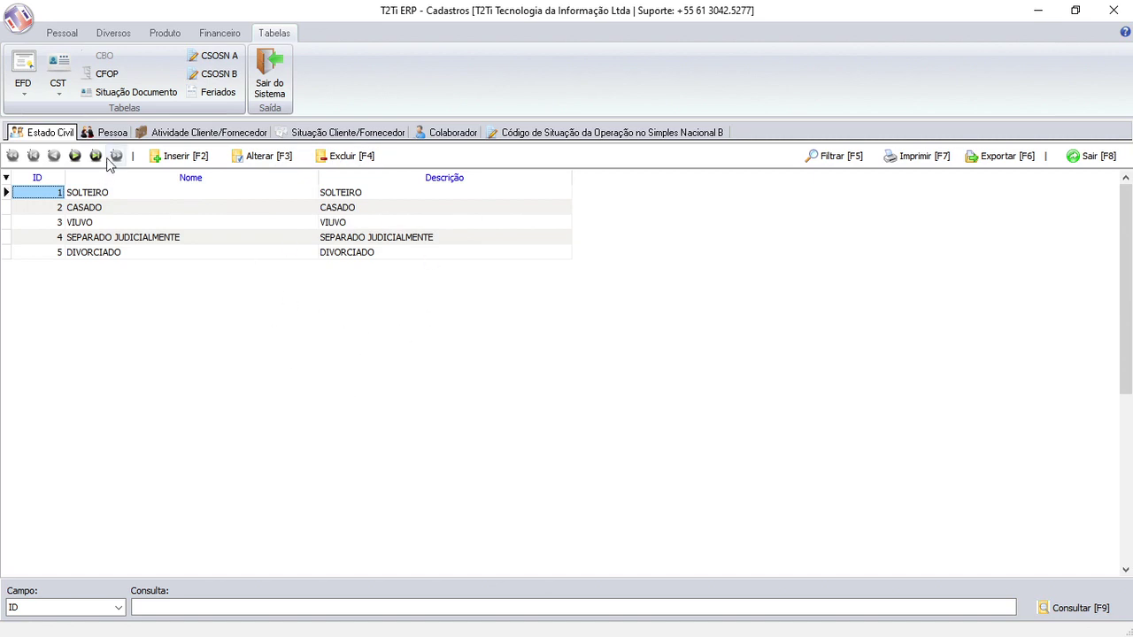
{"action": "left_click", "coordinate": [422, 137]}
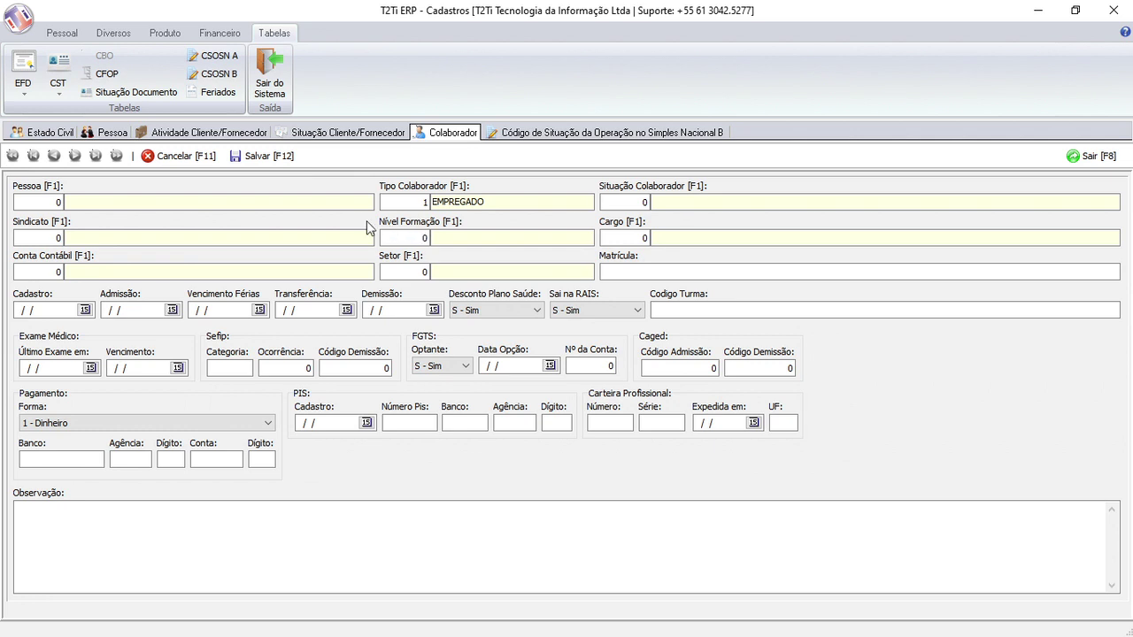
Step: Start a blank new record in the Agência registration and go to its Banco lookup field
{"action": "left_click", "coordinate": [218, 34]}
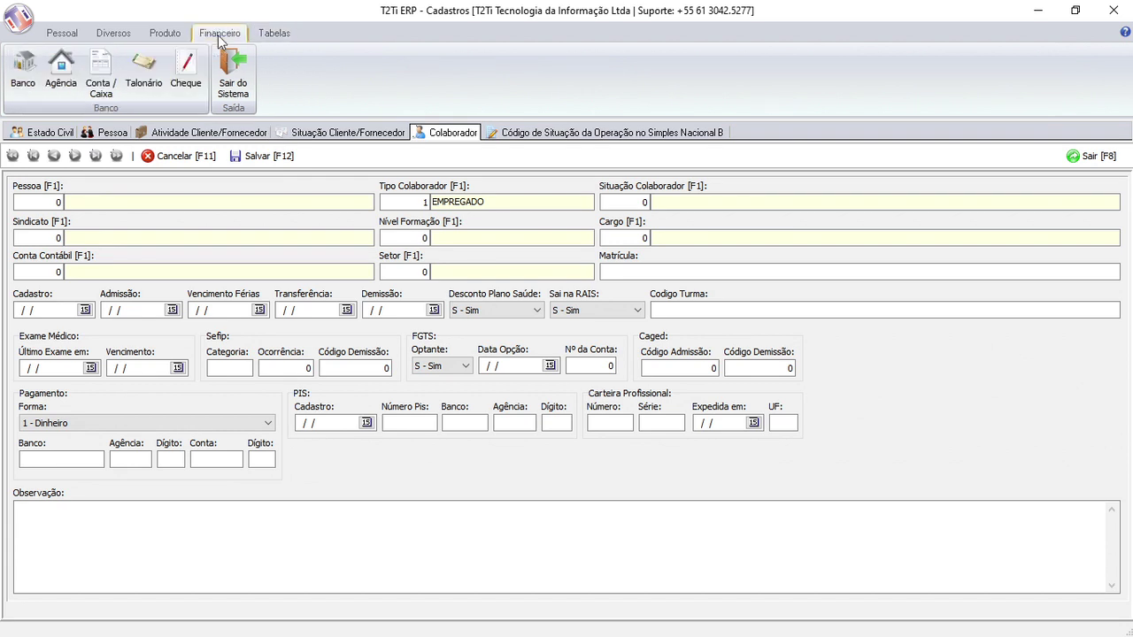
{"action": "left_click", "coordinate": [75, 84]}
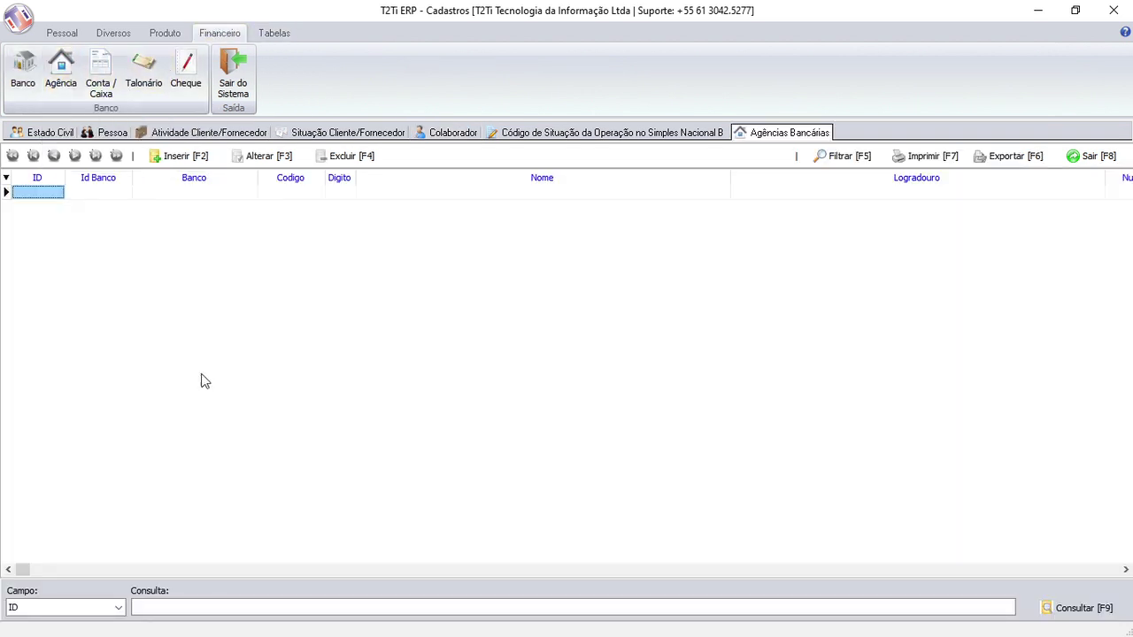
{"action": "left_click", "coordinate": [174, 158]}
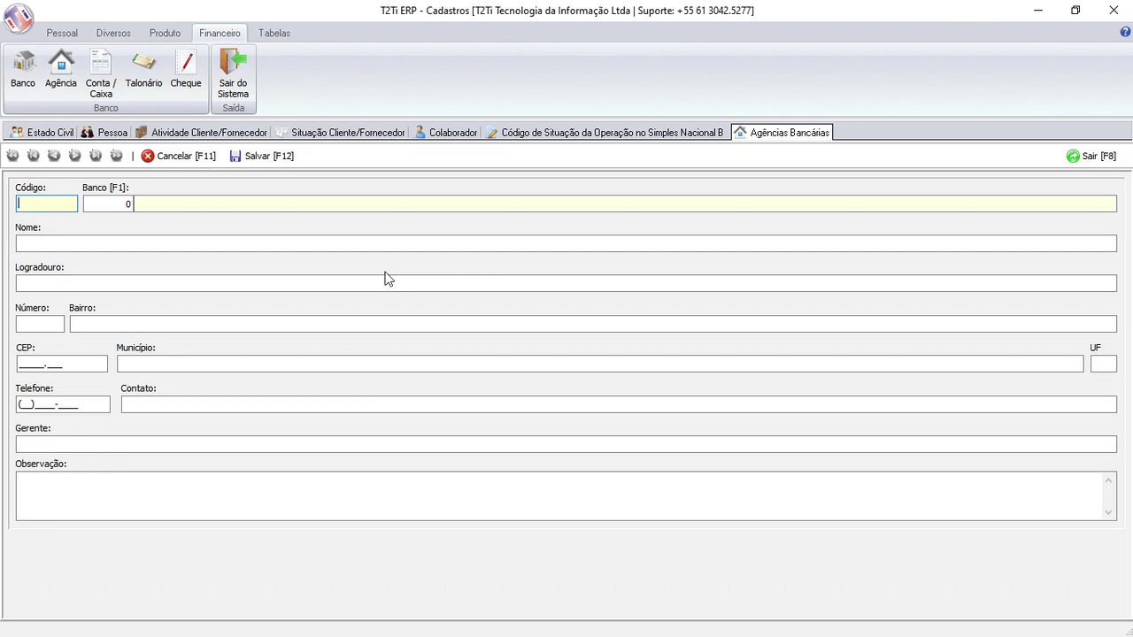
{"action": "left_click", "coordinate": [129, 203]}
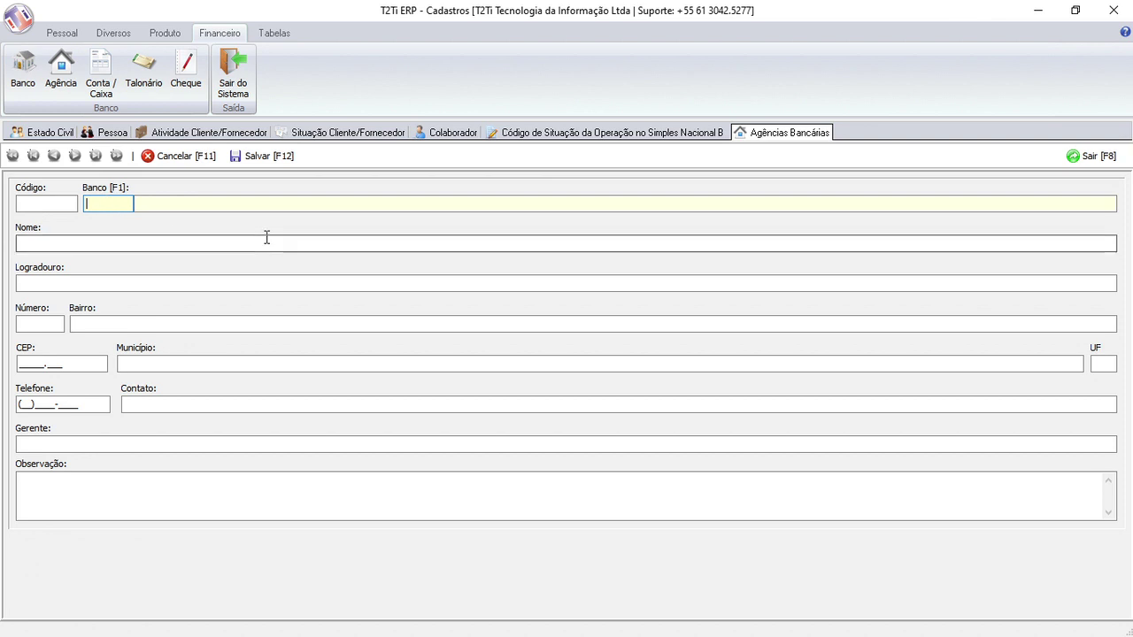
Step: Compare the CSOSN B and Estado Civil record lists with the Agências Bancárias entry form
{"action": "left_click", "coordinate": [608, 135]}
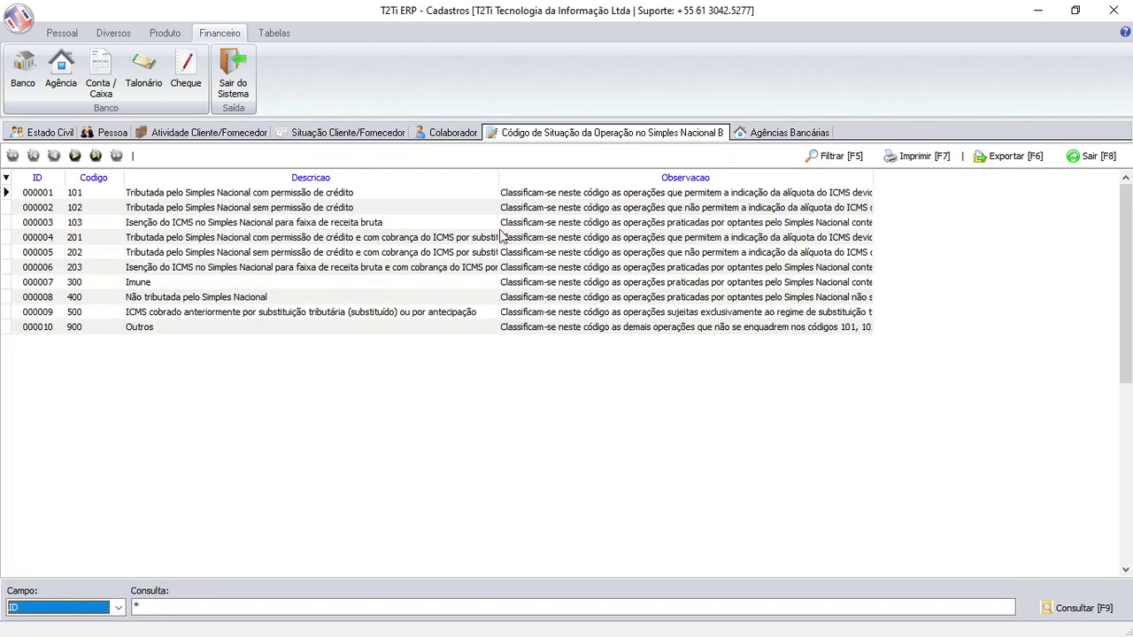
{"action": "left_click", "coordinate": [31, 134]}
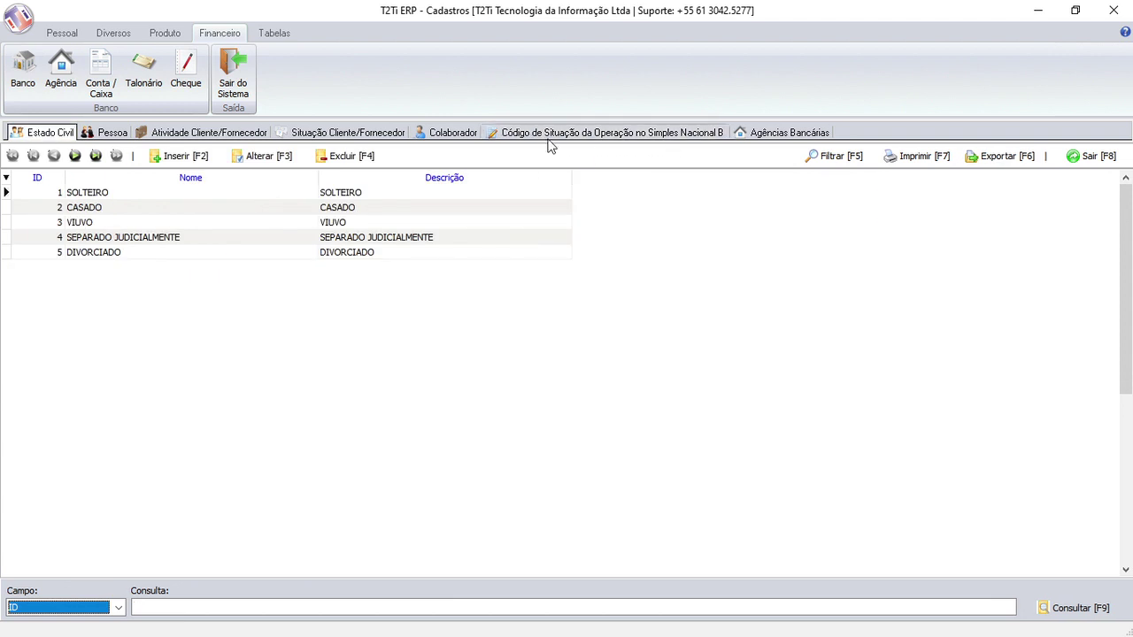
{"action": "left_click", "coordinate": [775, 135]}
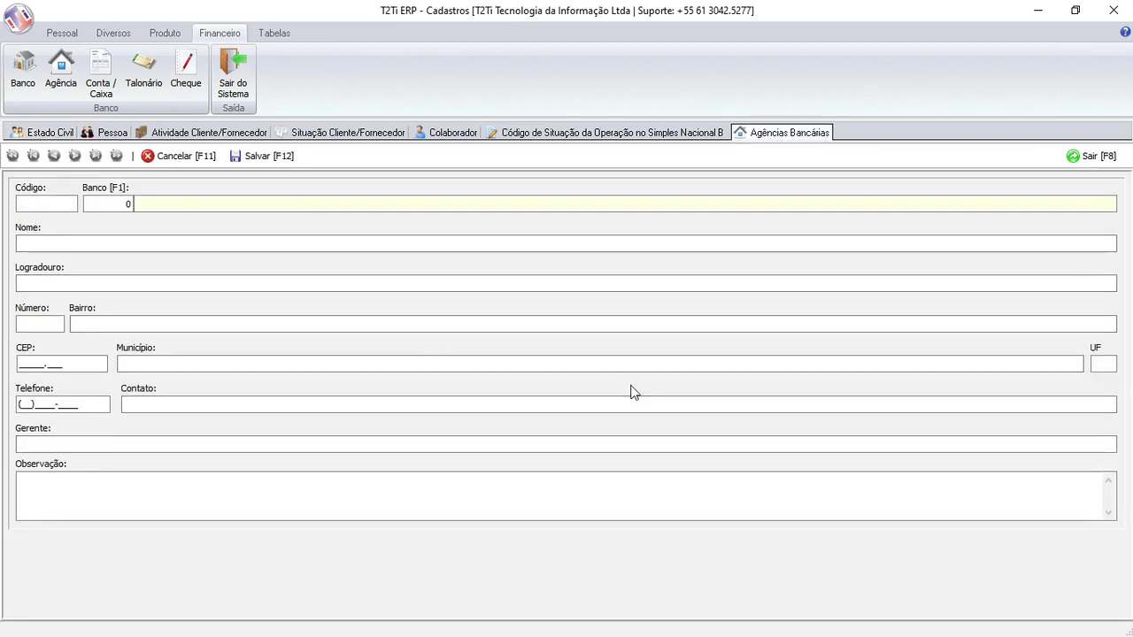
Step: Review the new Pessoa record's Informações do Tipo de Pessoa, Contatos, Endereços and Telefones sections
{"action": "left_click", "coordinate": [112, 135]}
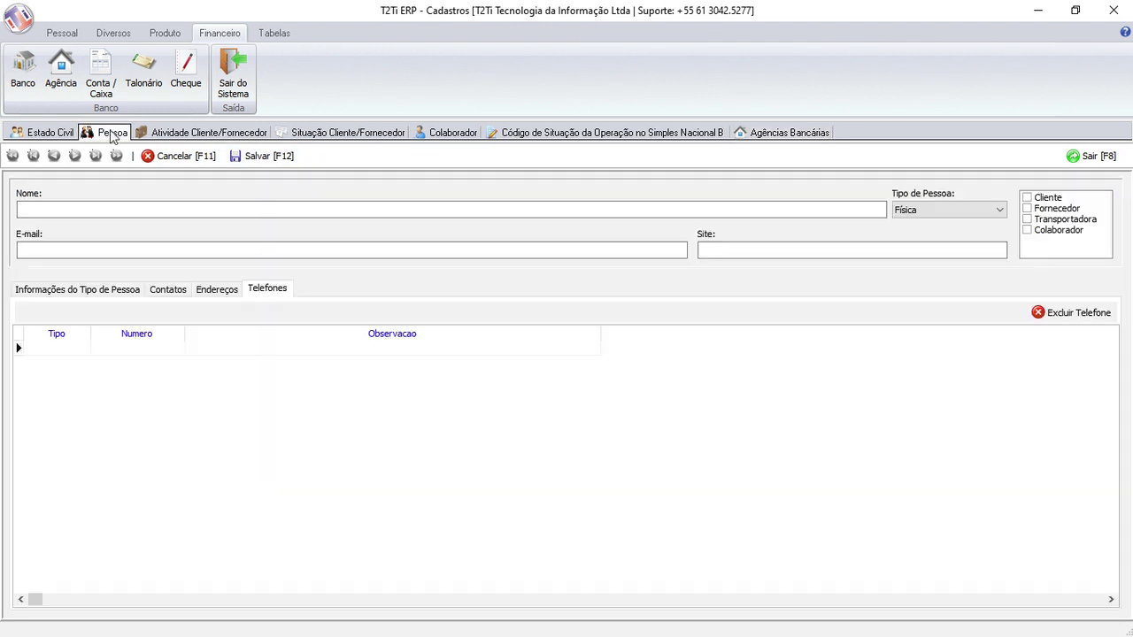
{"action": "left_click", "coordinate": [214, 292]}
{"action": "left_click", "coordinate": [168, 292]}
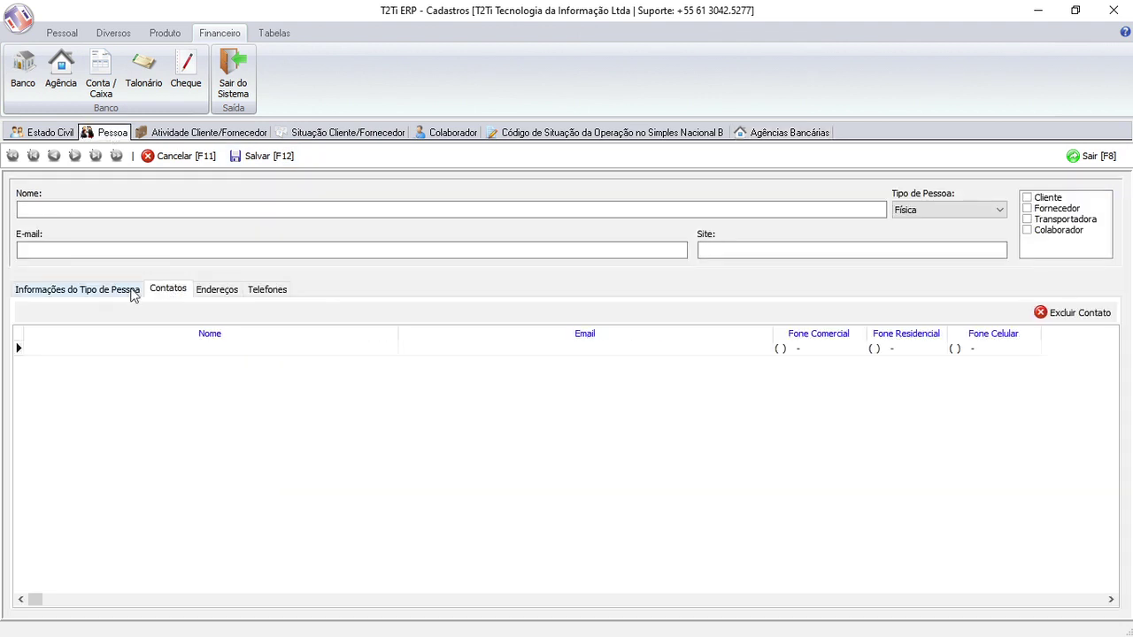
{"action": "left_click", "coordinate": [121, 290]}
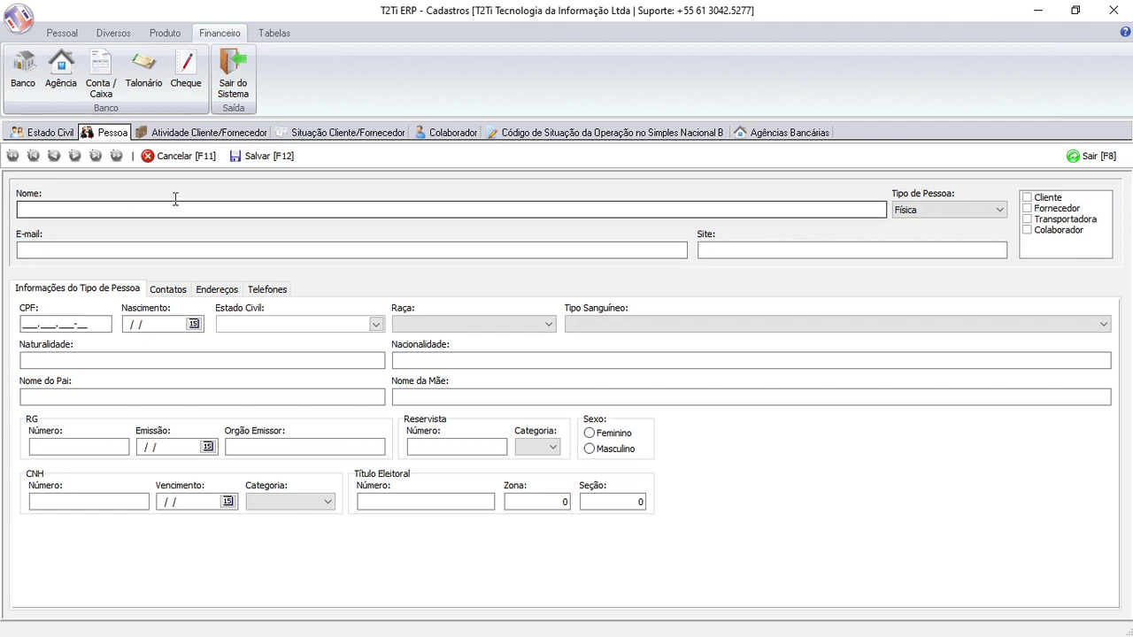
{"action": "left_click", "coordinate": [215, 289]}
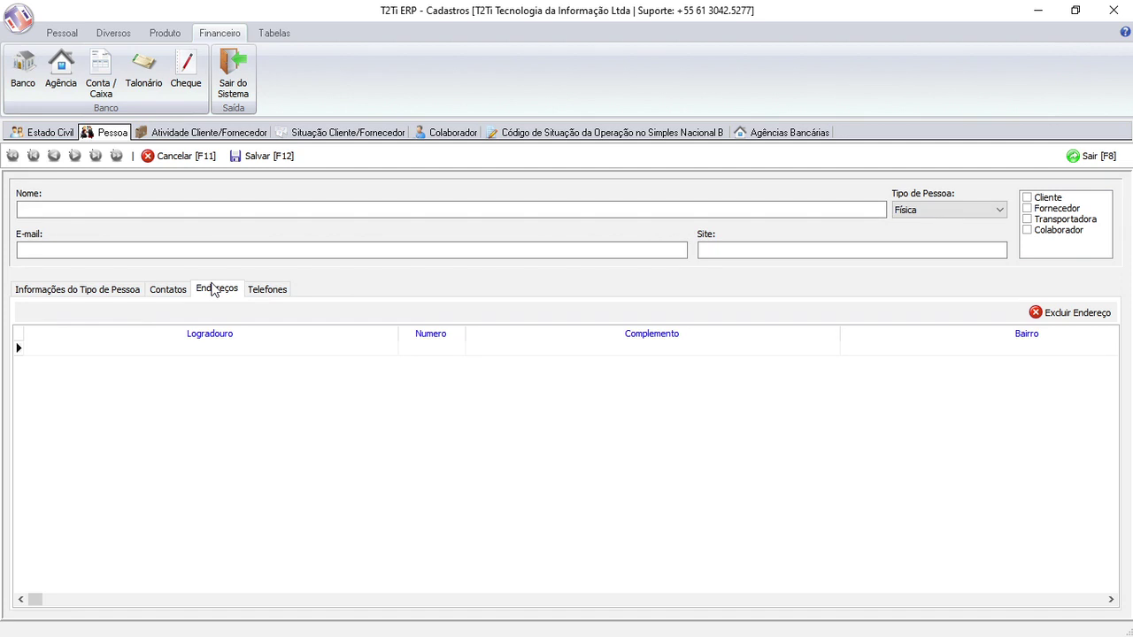
{"action": "left_click", "coordinate": [104, 292]}
{"action": "left_click", "coordinate": [148, 294]}
{"action": "left_click", "coordinate": [200, 293]}
{"action": "left_click", "coordinate": [265, 292]}
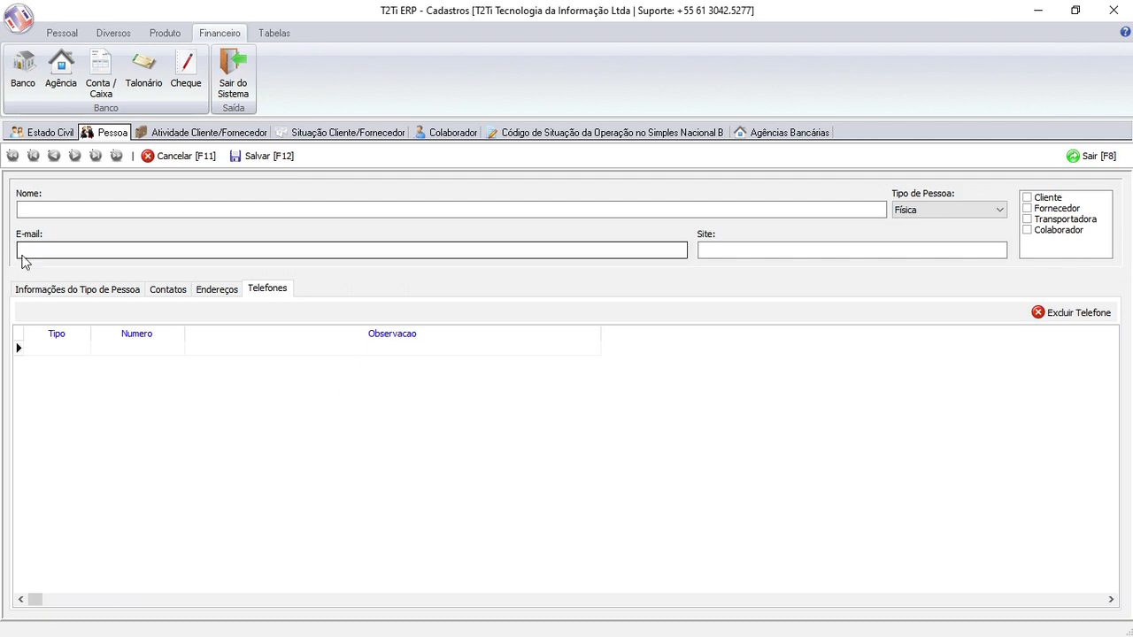
{"action": "left_click", "coordinate": [46, 290]}
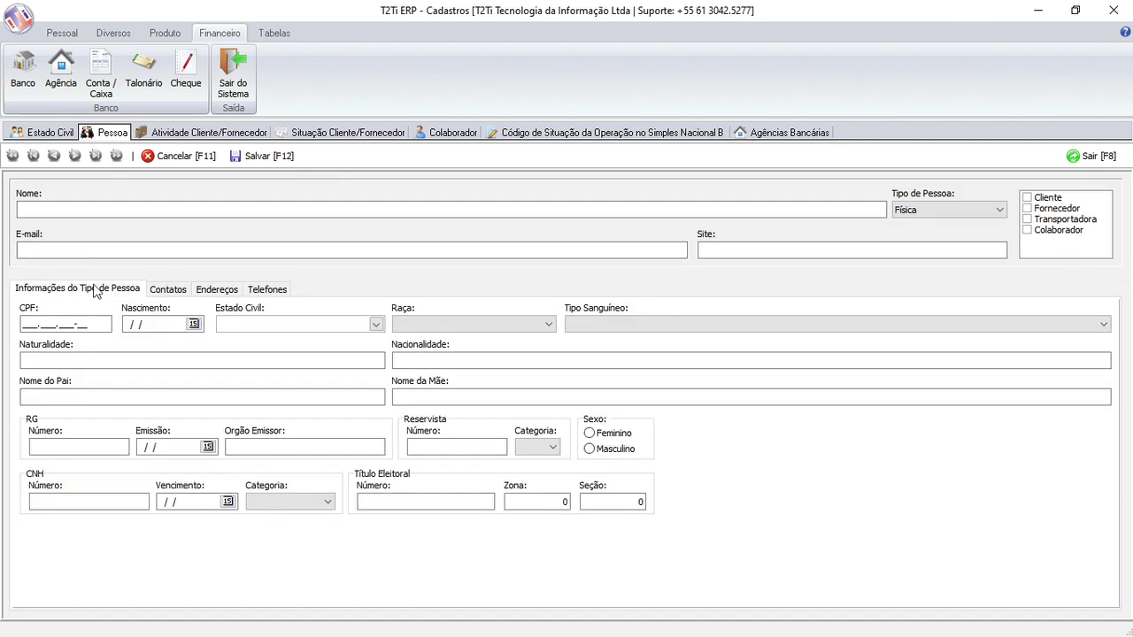
{"action": "left_click", "coordinate": [257, 297]}
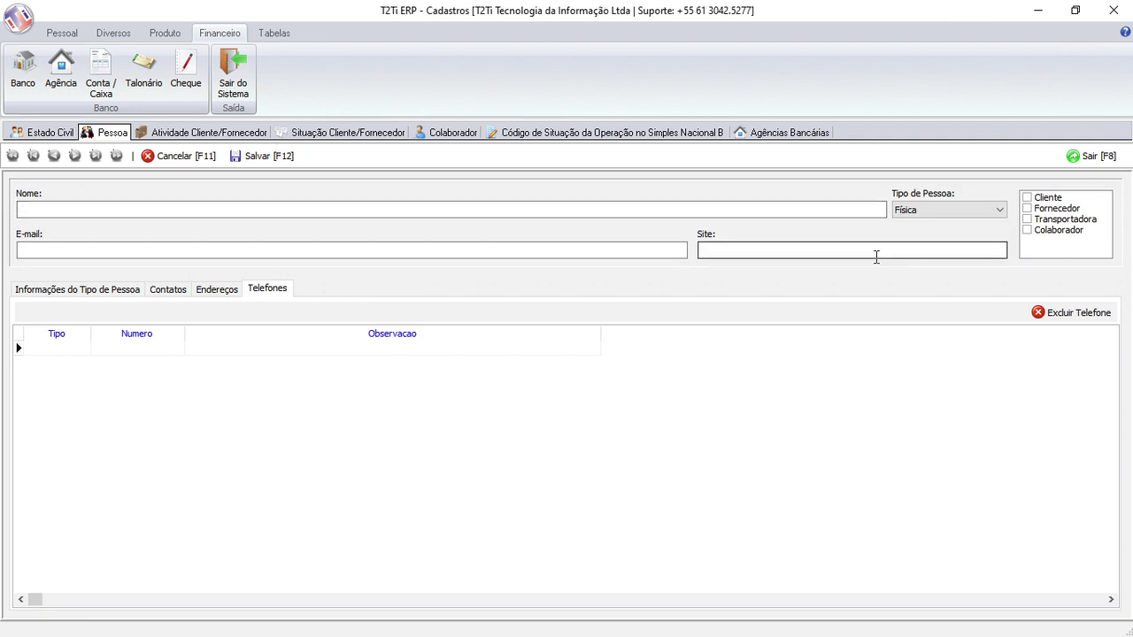
{"action": "key", "text": "alt"}
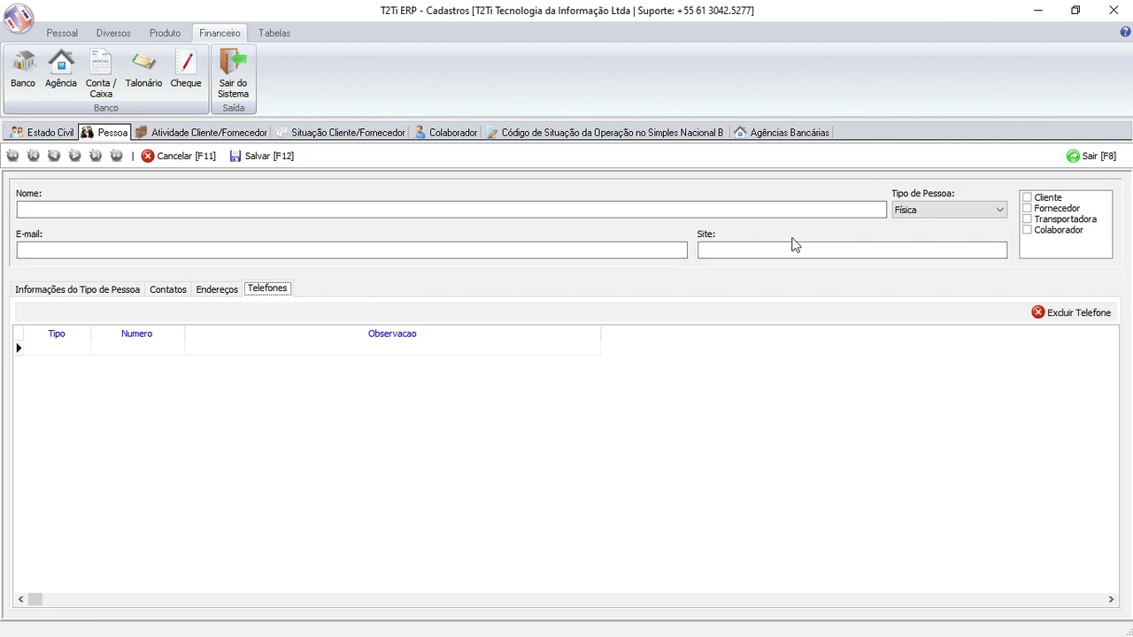
Step: Take the Cadastros window out of full screen, narrow it to a phone-like shape and move it to the upper middle of the desktop
{"action": "left_click", "coordinate": [1076, 11]}
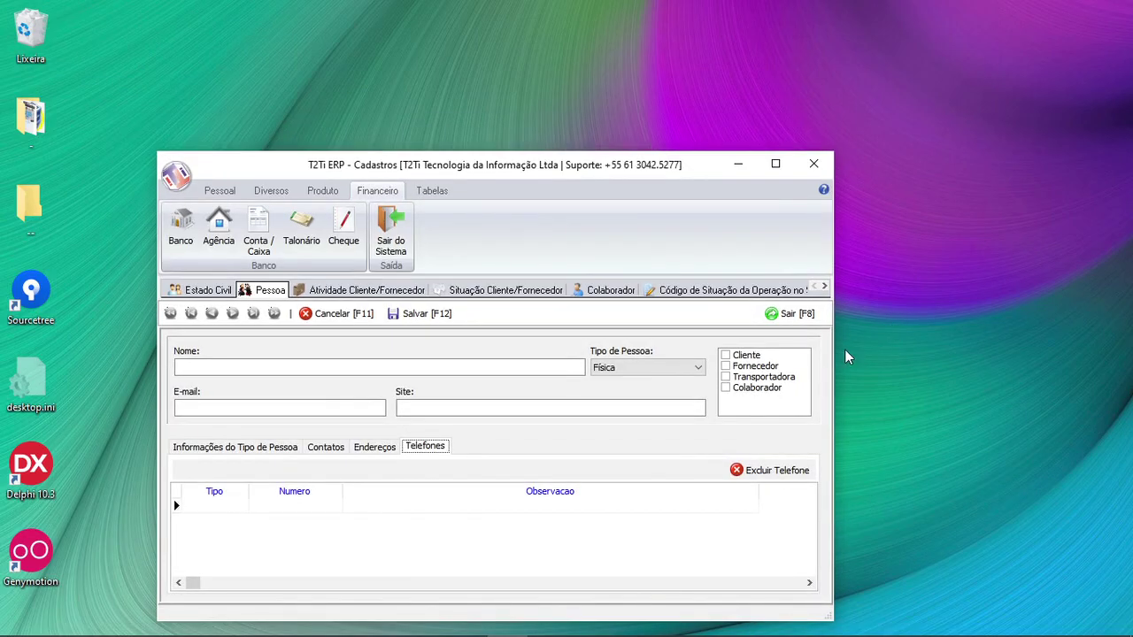
{"action": "left_click_drag", "start_coordinate": [832, 354], "coordinate": [437, 357]}
{"action": "left_click_drag", "start_coordinate": [263, 167], "coordinate": [509, 51]}
{"action": "left_click_drag", "start_coordinate": [469, 59], "coordinate": [467, 59]}
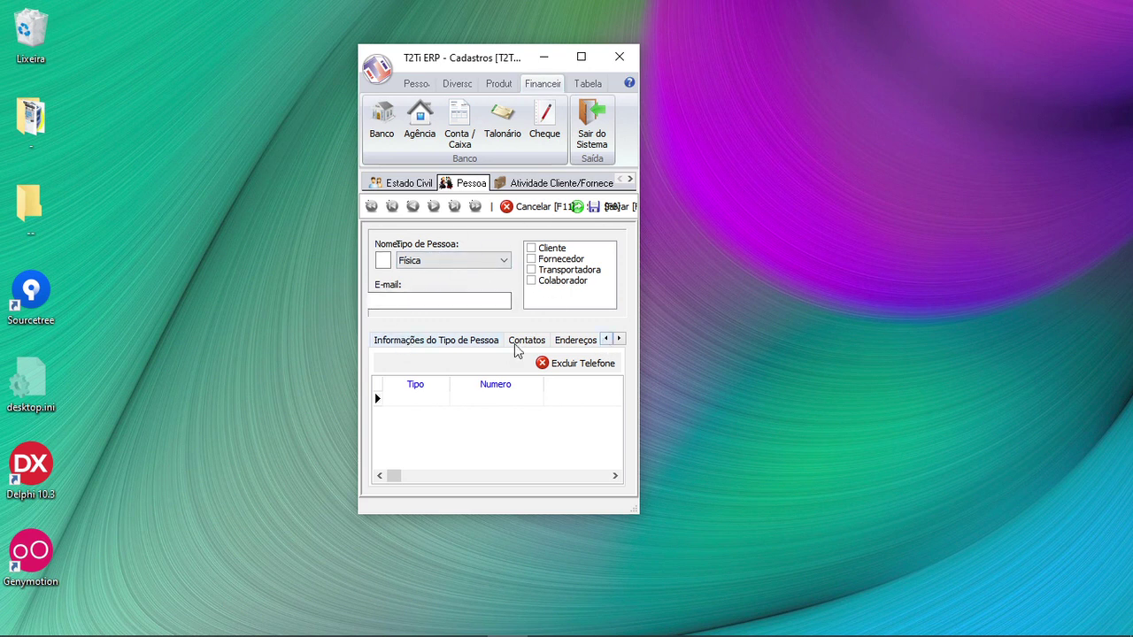
Step: Examine the person-type fields and the Pessoal, Diversos, Produto, Financeiro and Tabelas categories in the narrowed window
{"action": "left_click", "coordinate": [396, 344]}
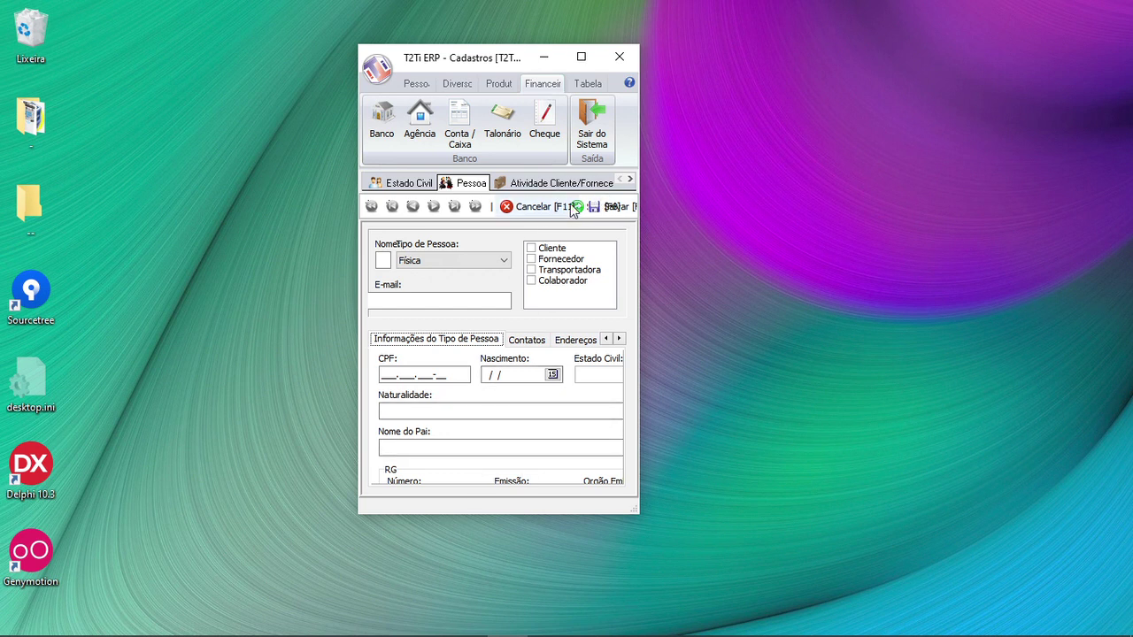
{"action": "left_click", "coordinate": [417, 84]}
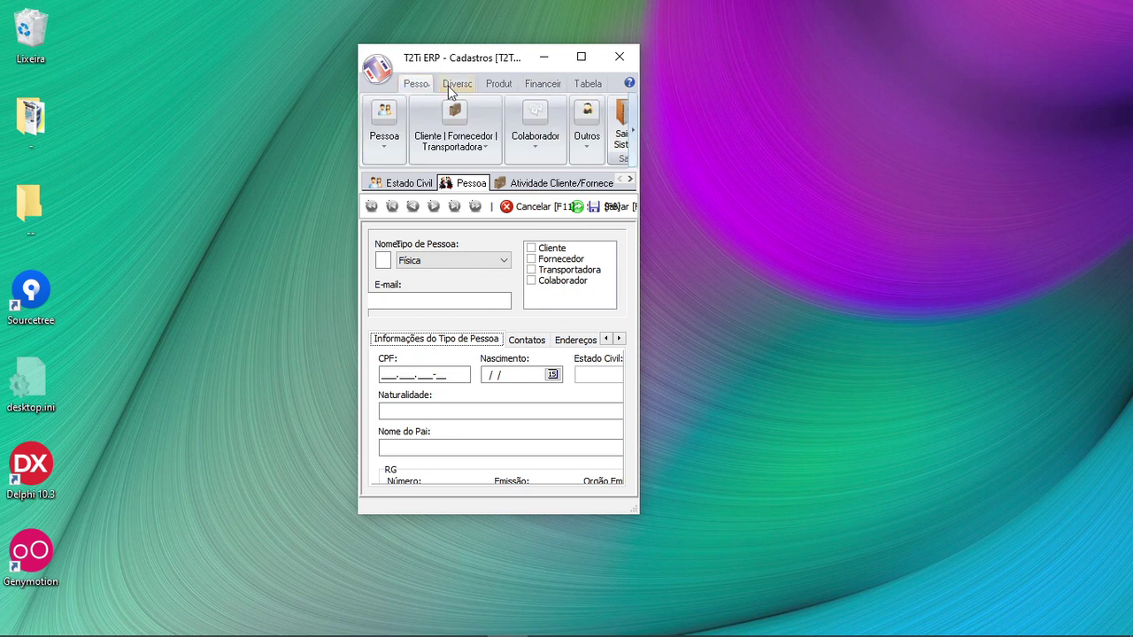
{"action": "left_click", "coordinate": [448, 85]}
{"action": "left_click", "coordinate": [485, 86]}
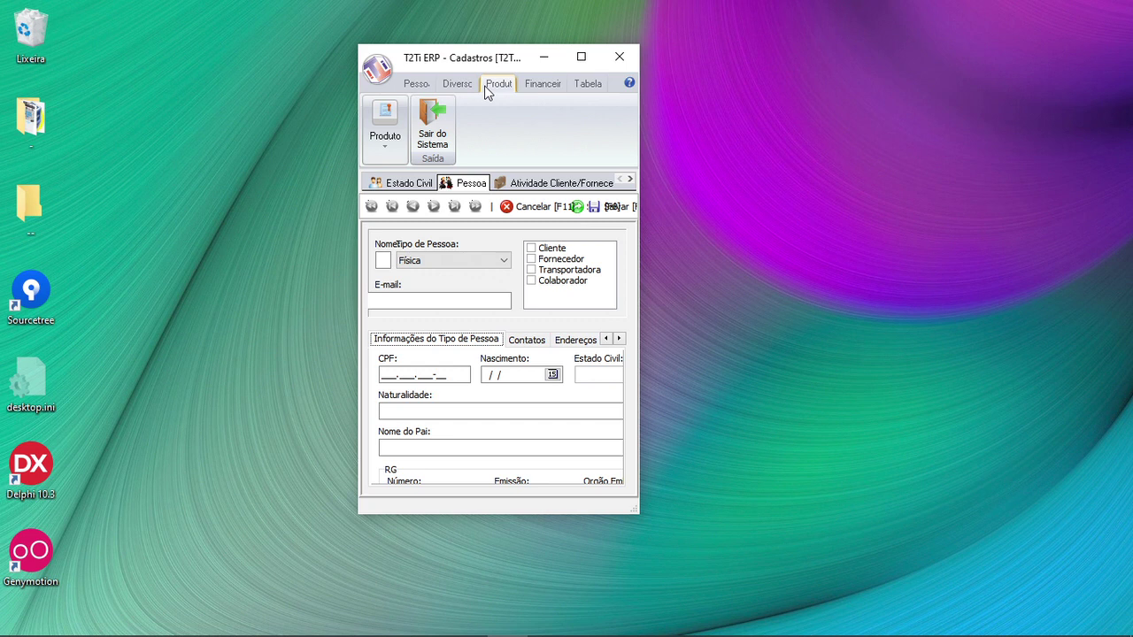
{"action": "left_click", "coordinate": [531, 84]}
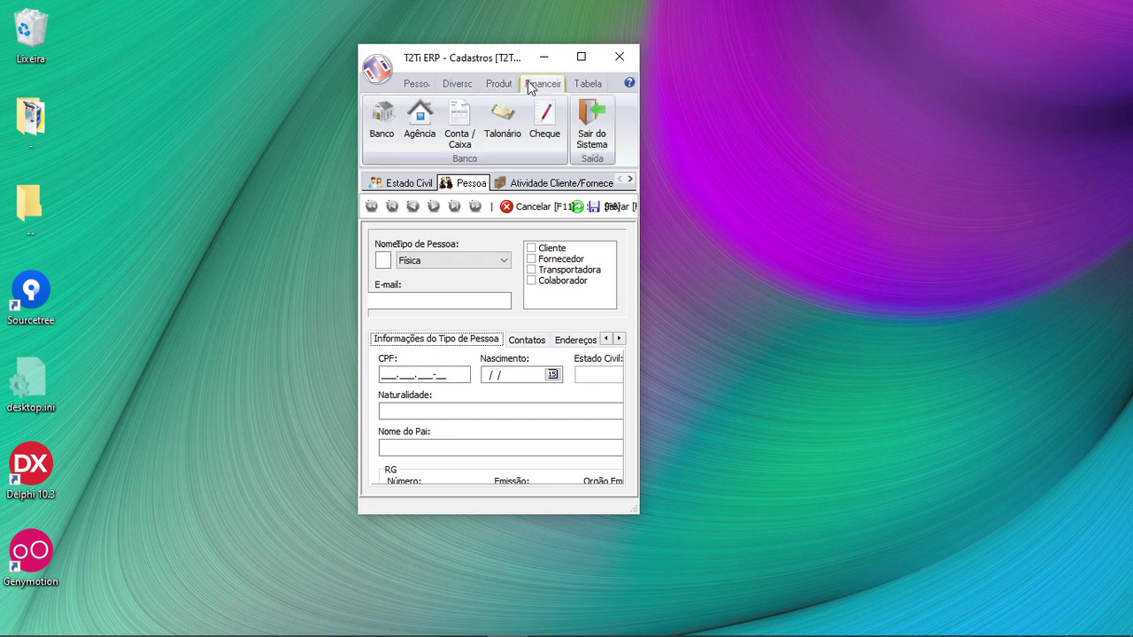
{"action": "left_click", "coordinate": [580, 85]}
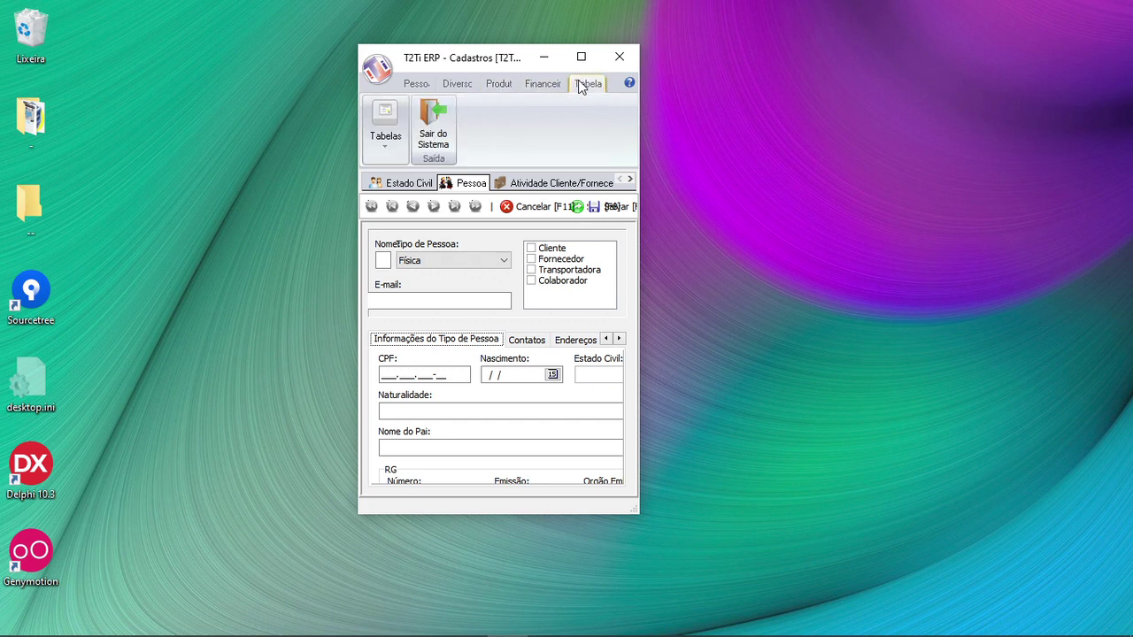
{"action": "left_click", "coordinate": [427, 85]}
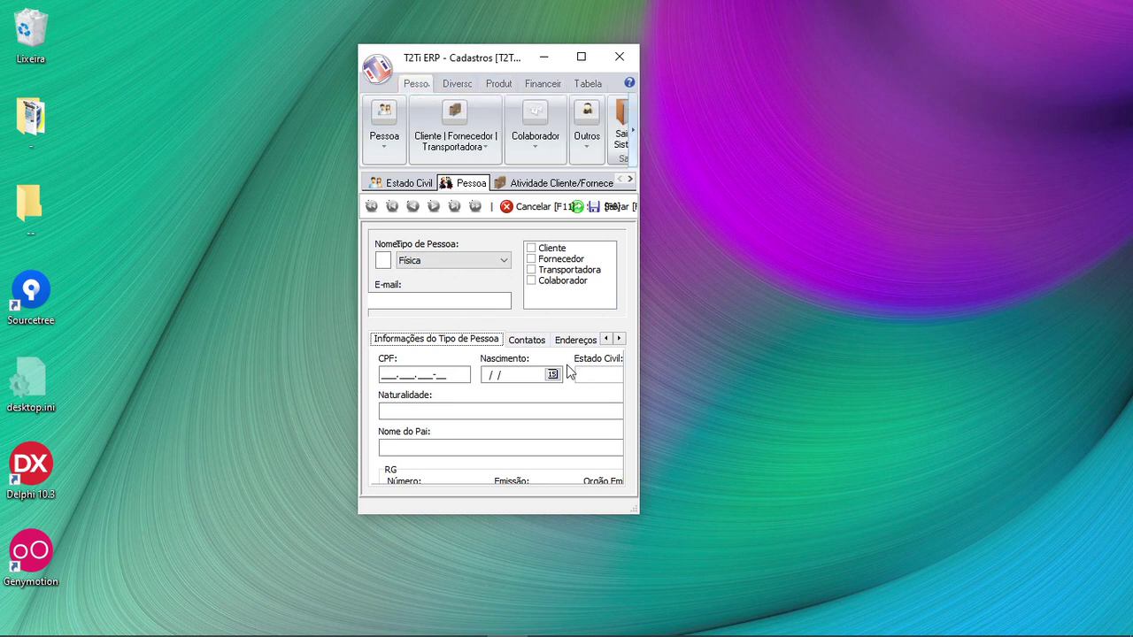